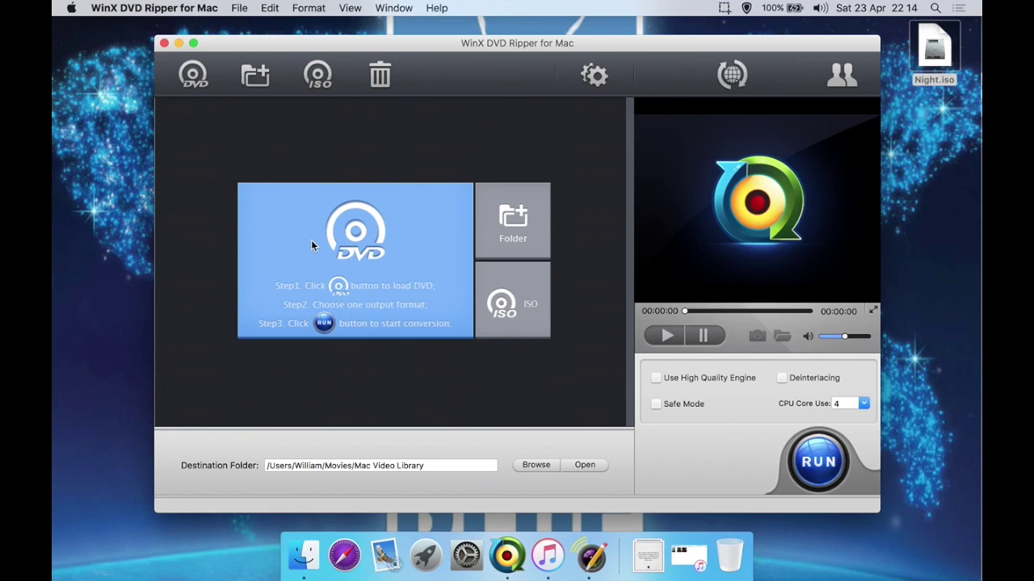
Open the preferences and review the Default Audio Language choices, which show English
{"action": "left_click", "coordinate": [593, 75]}
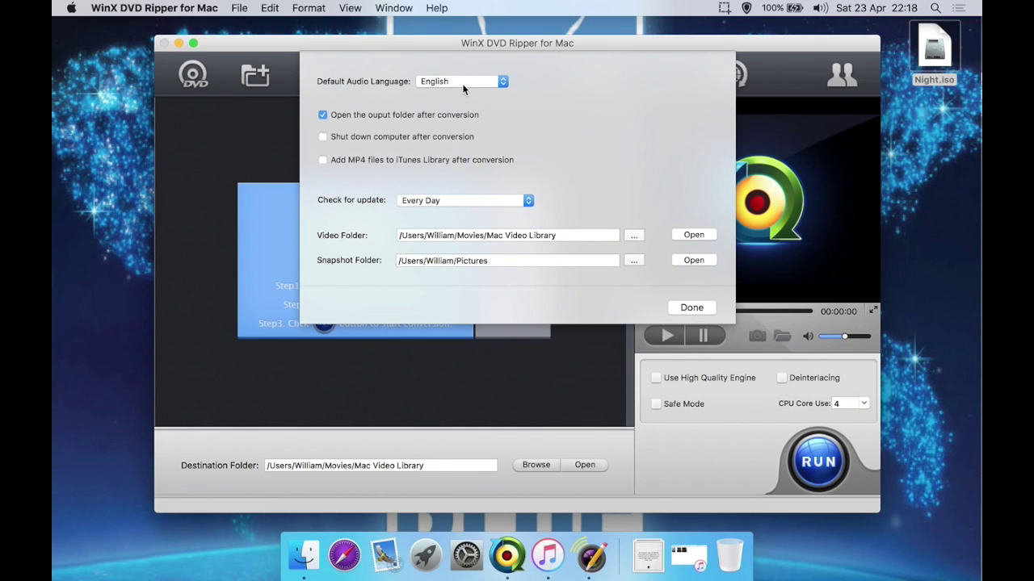
{"action": "left_click", "coordinate": [465, 84]}
Keep the update check at Every Day and close the preferences
{"action": "left_click", "coordinate": [465, 201]}
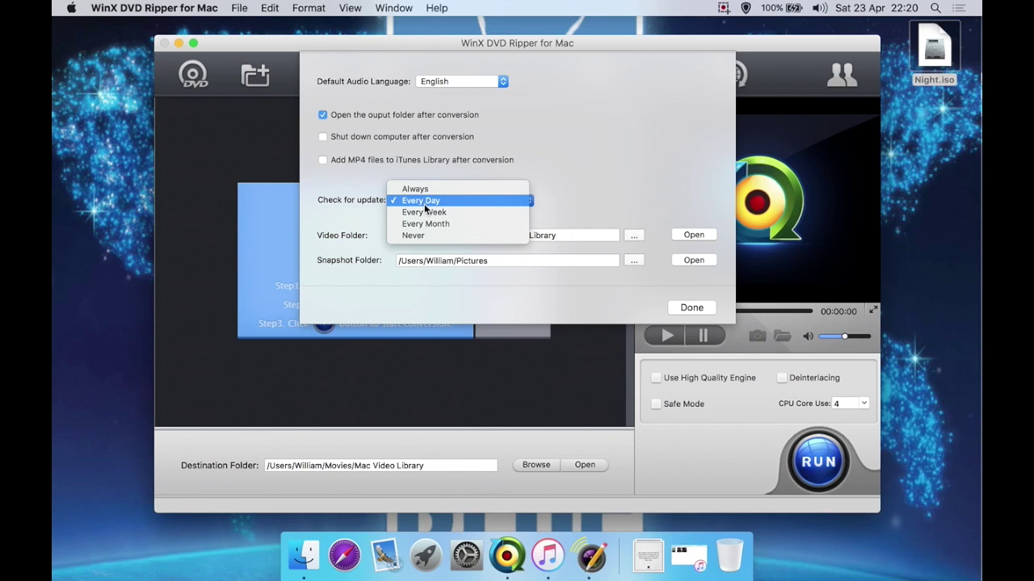
{"action": "left_click", "coordinate": [560, 199]}
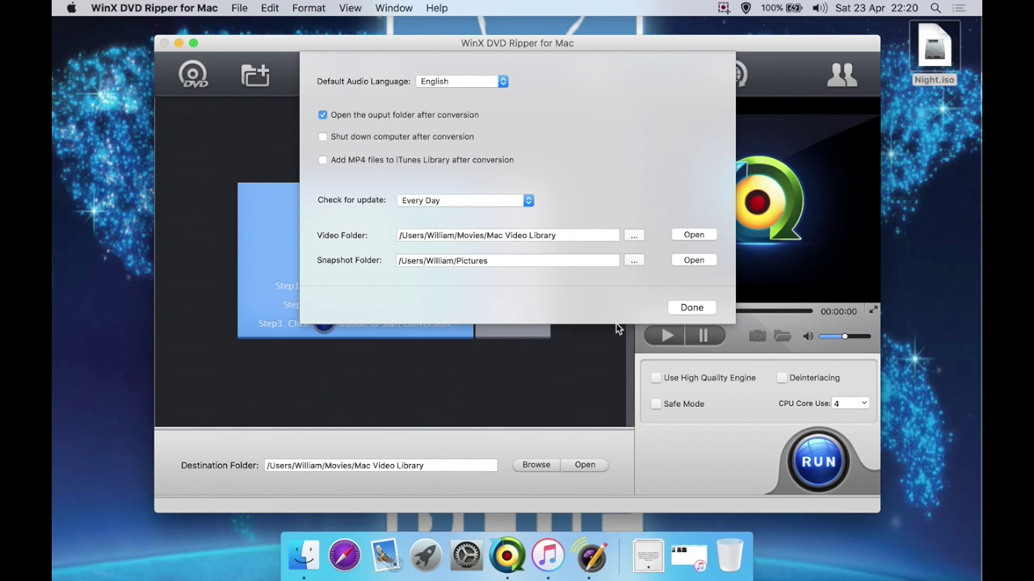
{"action": "left_click", "coordinate": [691, 307]}
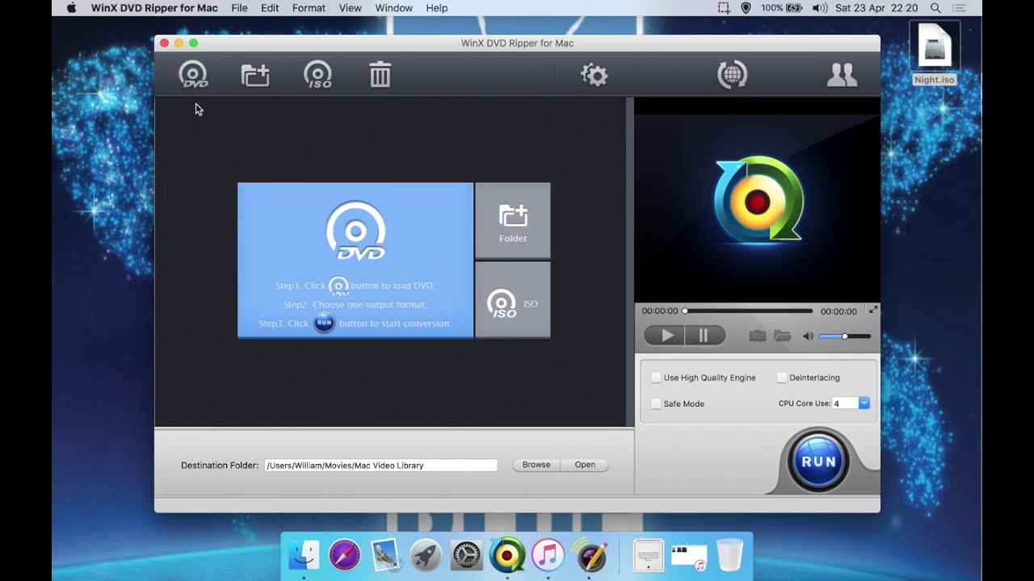
Load Night.iso from the Desktop through the DVD ISO source option
{"action": "left_click", "coordinate": [329, 77]}
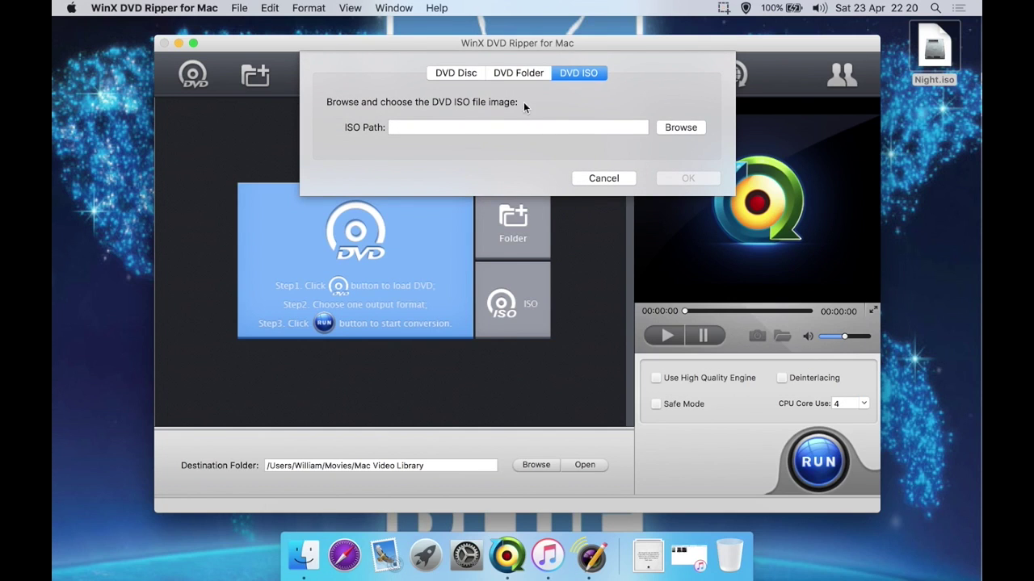
{"action": "left_click", "coordinate": [457, 74]}
{"action": "left_click", "coordinate": [516, 74]}
{"action": "left_click", "coordinate": [595, 73]}
{"action": "left_click", "coordinate": [478, 74]}
{"action": "left_click", "coordinate": [473, 128]}
{"action": "left_click", "coordinate": [471, 128]}
{"action": "left_click", "coordinate": [522, 78]}
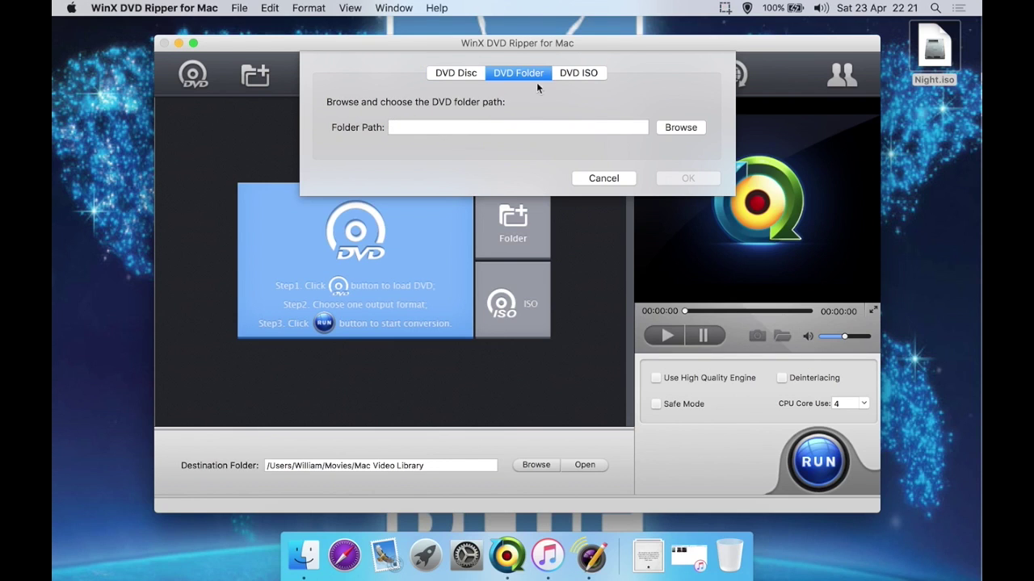
{"action": "left_click", "coordinate": [566, 71]}
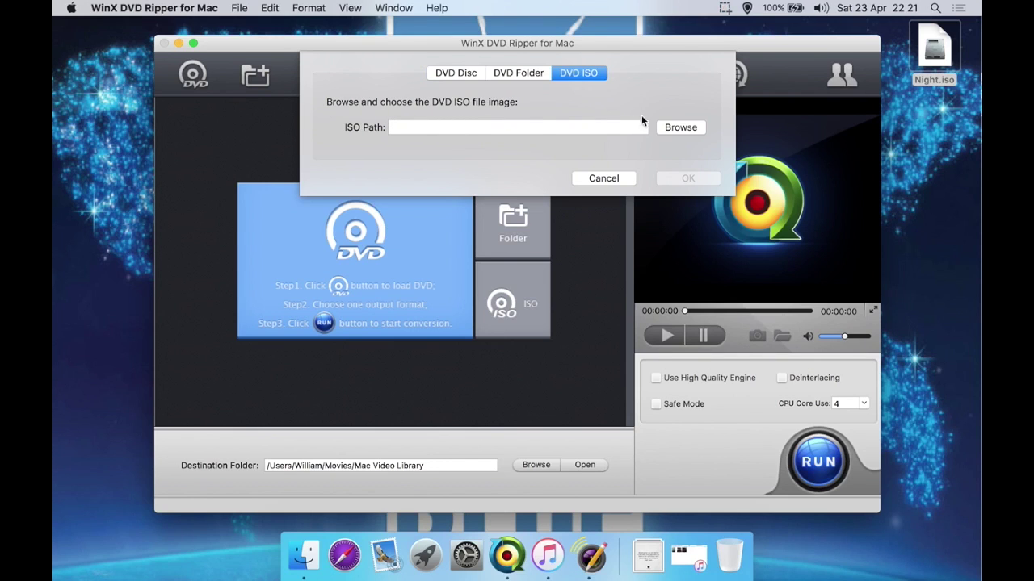
{"action": "left_click", "coordinate": [680, 128]}
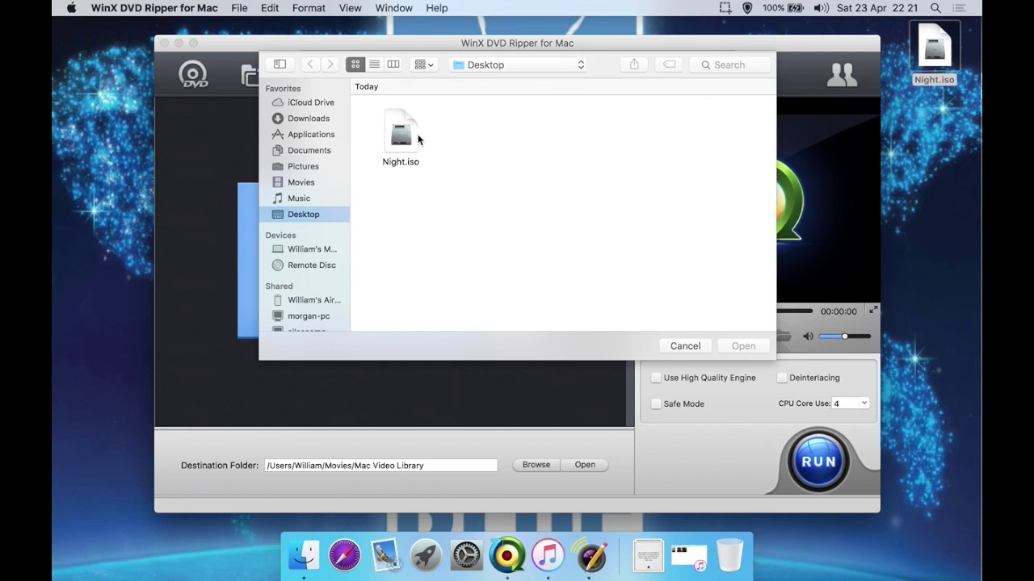
{"action": "double_click", "coordinate": [405, 135]}
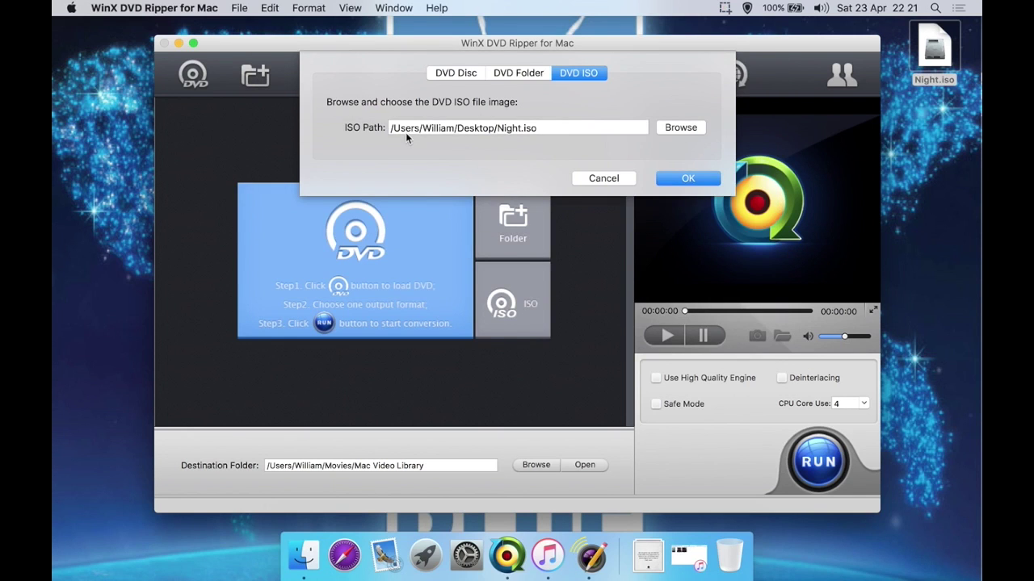
{"action": "left_click", "coordinate": [688, 180]}
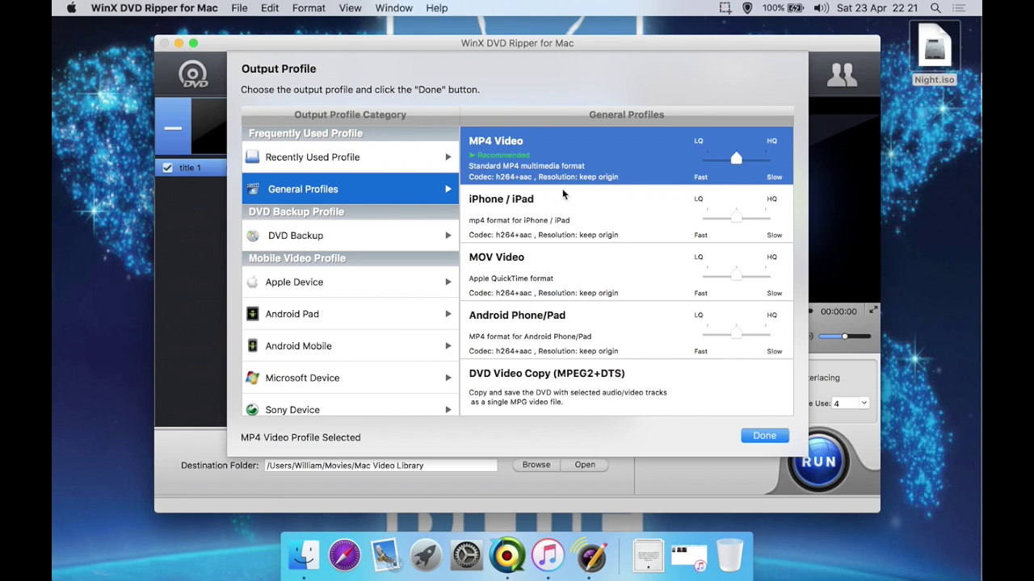
Look through the DVD Backup profiles, then open the Apple Device profile list
{"action": "left_click", "coordinate": [353, 235]}
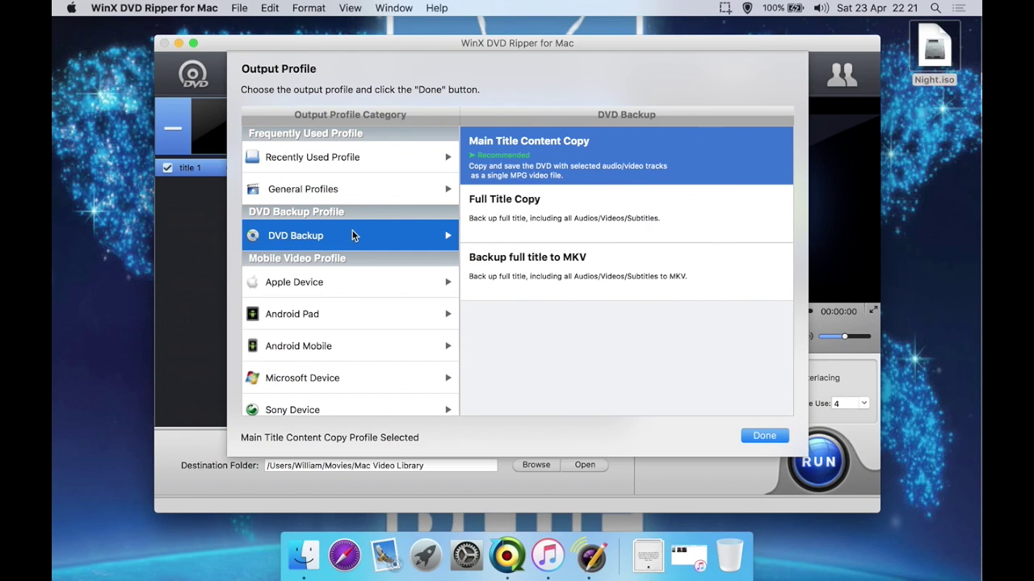
{"action": "scroll", "coordinate": [340, 238], "scroll_direction": "down", "scroll_amount": 2}
{"action": "scroll", "coordinate": [327, 210], "scroll_direction": "down", "scroll_amount": 3}
{"action": "left_click", "coordinate": [320, 201]}
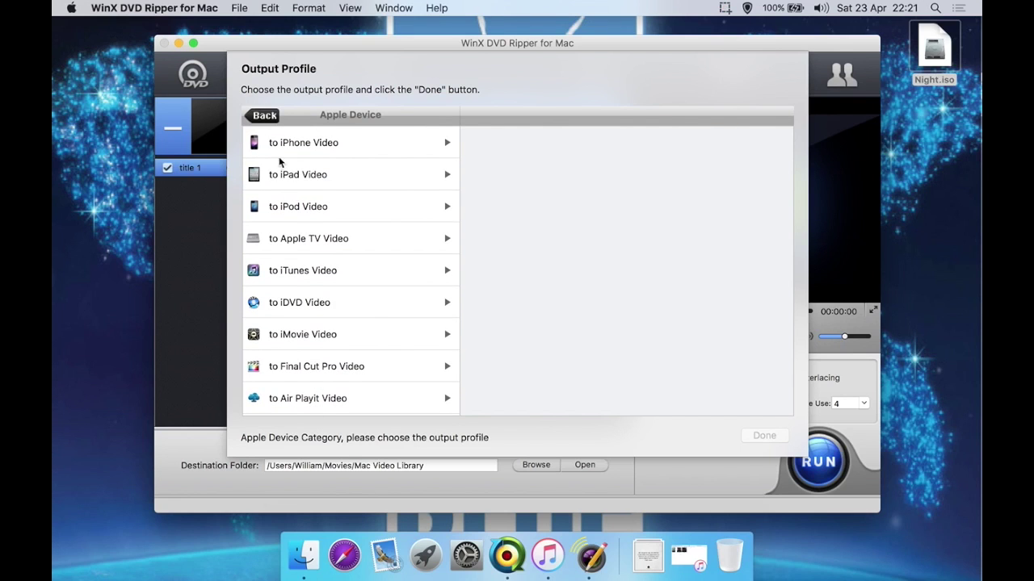
Browse the Sony Device and Other Devices profiles, then scroll the category list
{"action": "left_click", "coordinate": [266, 115]}
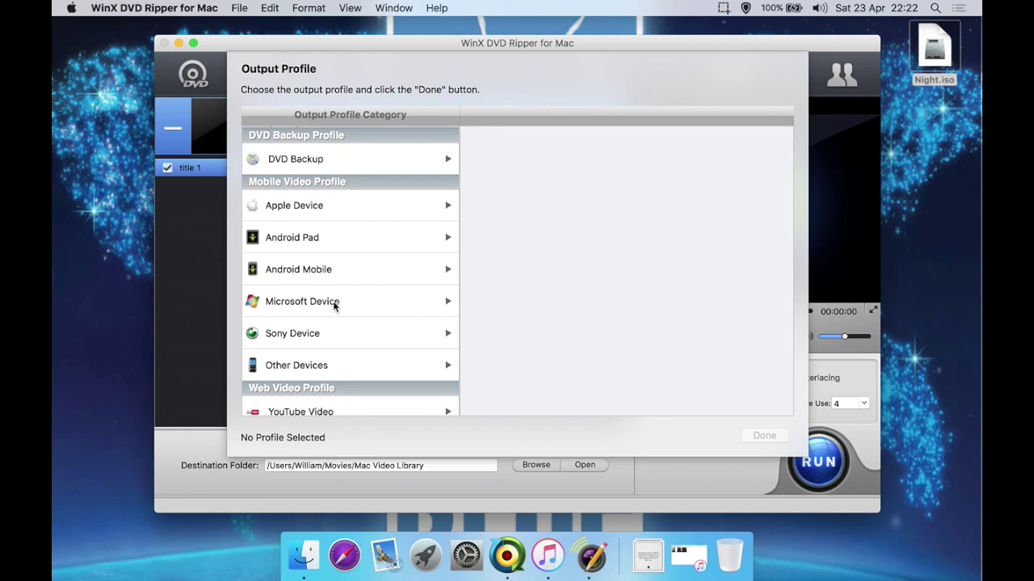
{"action": "left_click", "coordinate": [318, 333]}
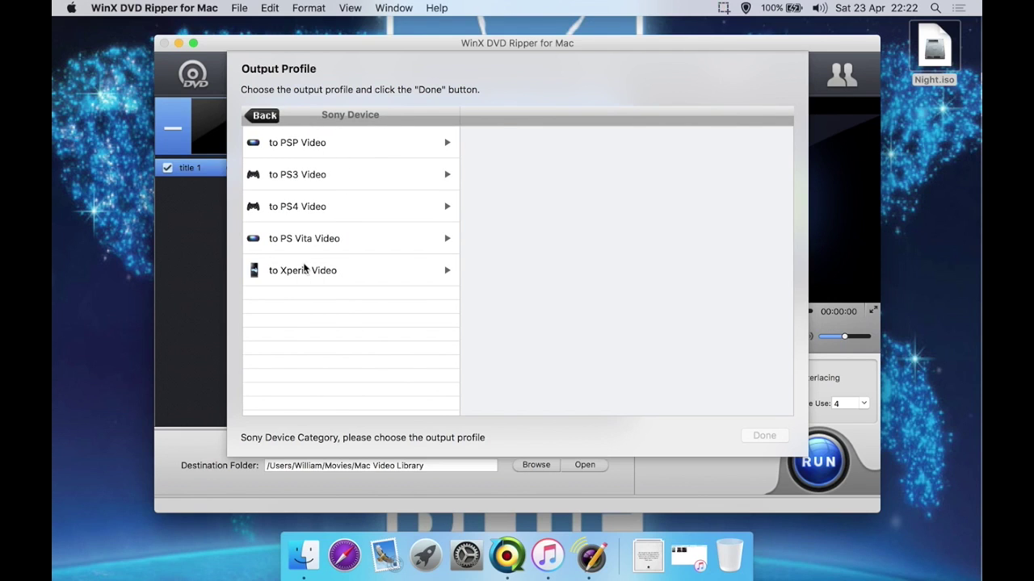
{"action": "left_click", "coordinate": [260, 113]}
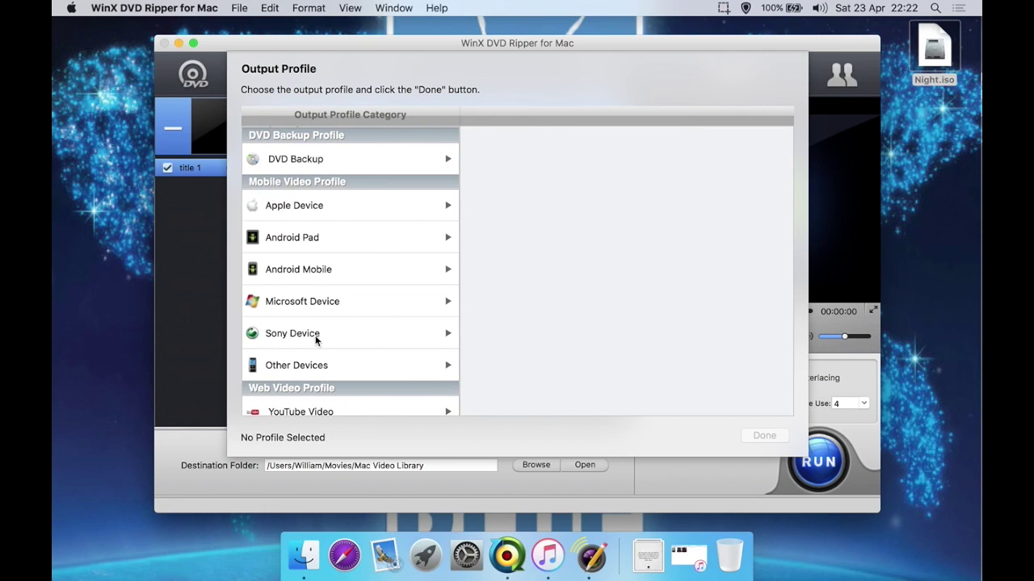
{"action": "left_click", "coordinate": [301, 365]}
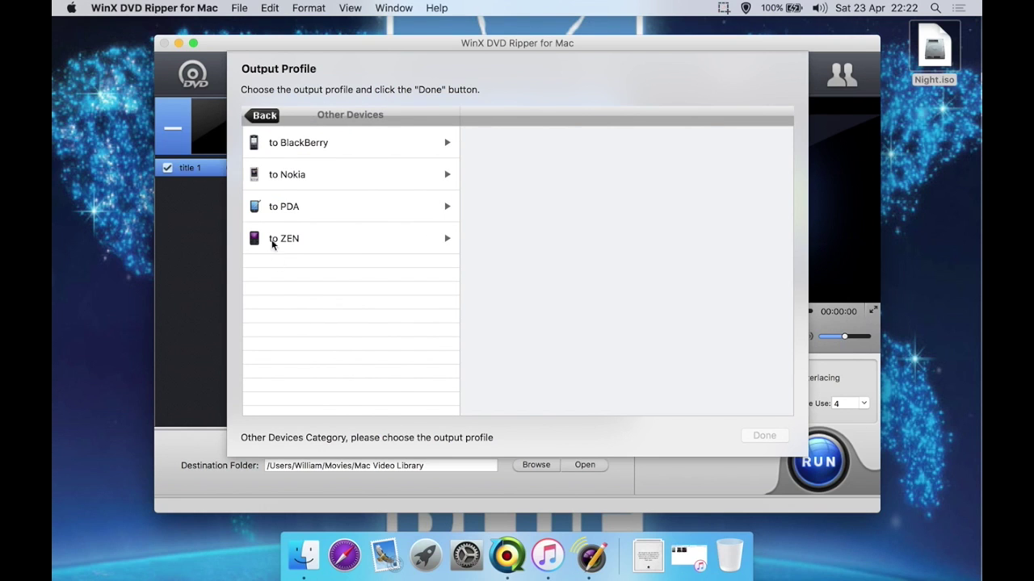
{"action": "left_click", "coordinate": [268, 120]}
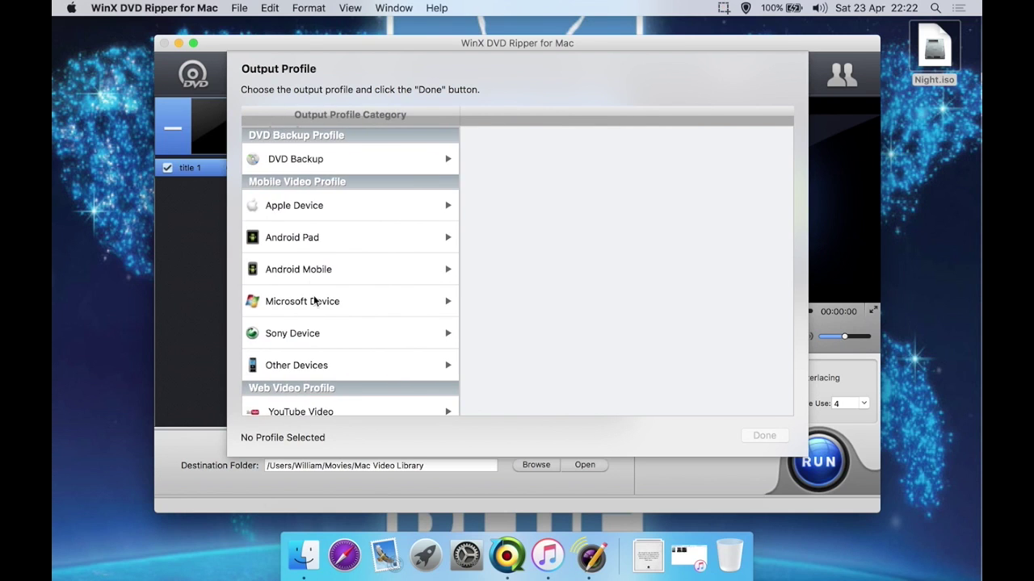
{"action": "scroll", "coordinate": [313, 294], "scroll_direction": "down", "scroll_amount": 5}
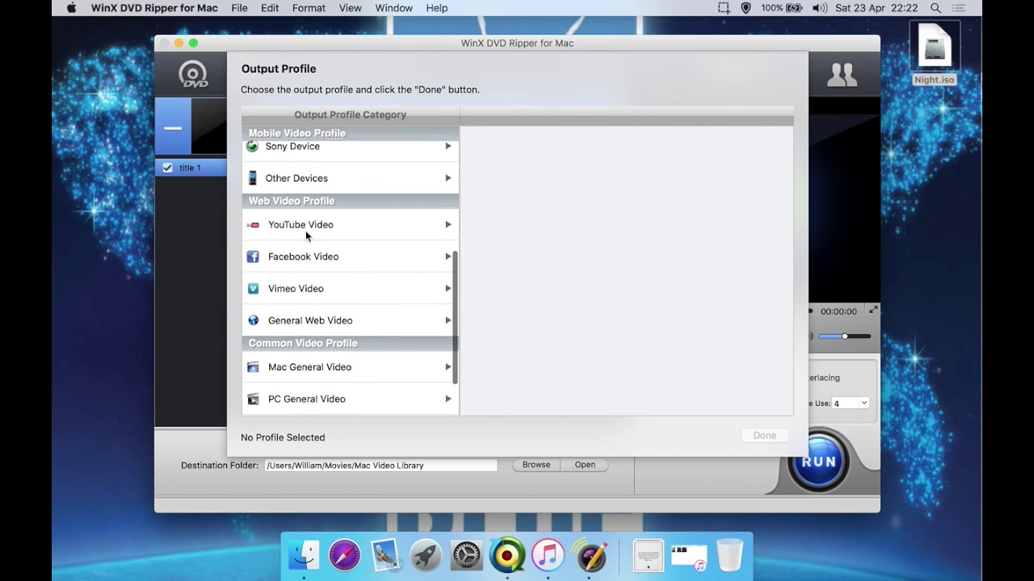
{"action": "scroll", "coordinate": [305, 231], "scroll_direction": "down", "scroll_amount": 1}
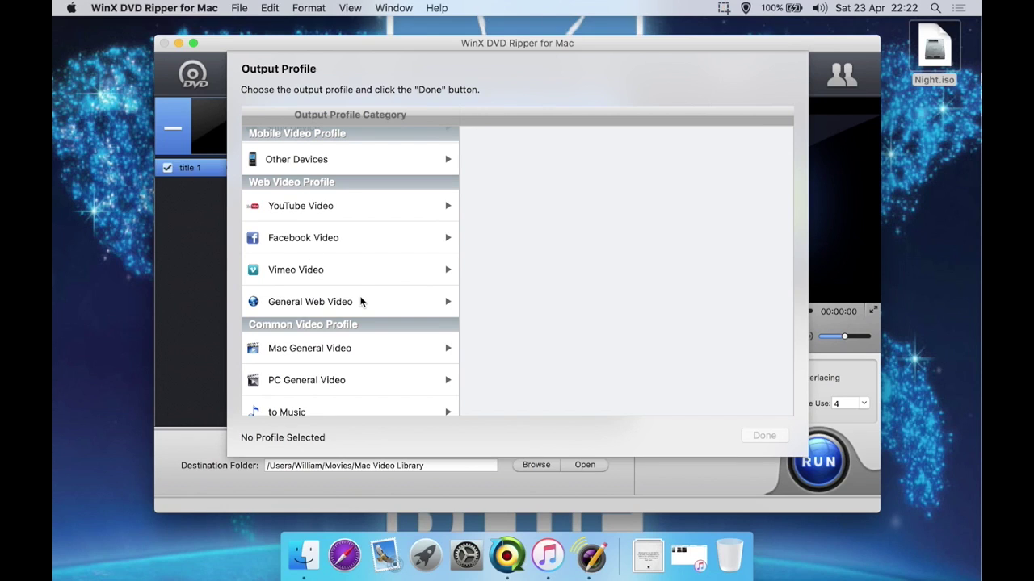
{"action": "scroll", "coordinate": [360, 301], "scroll_direction": "down", "scroll_amount": 2}
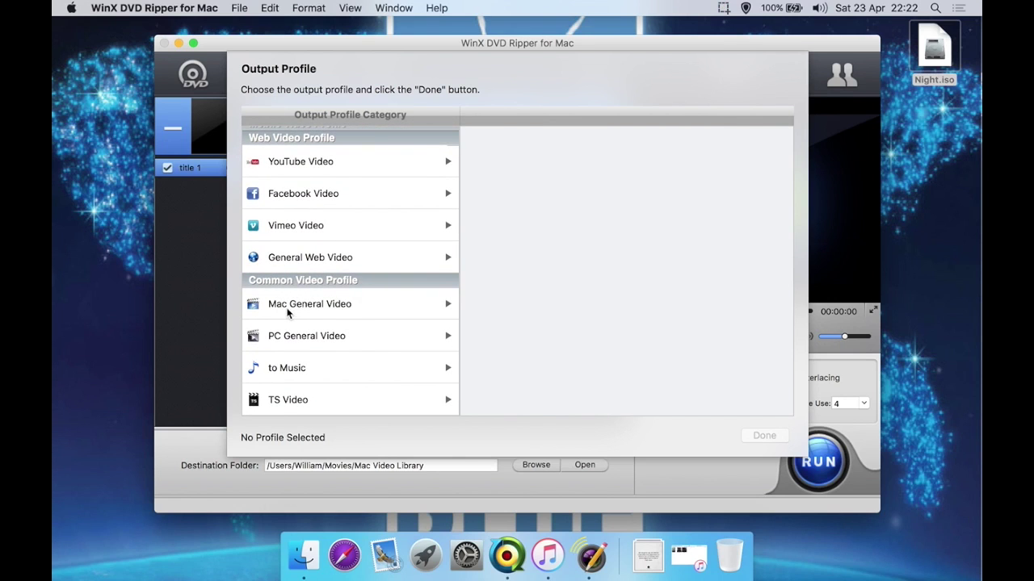
{"action": "left_click", "coordinate": [325, 311]}
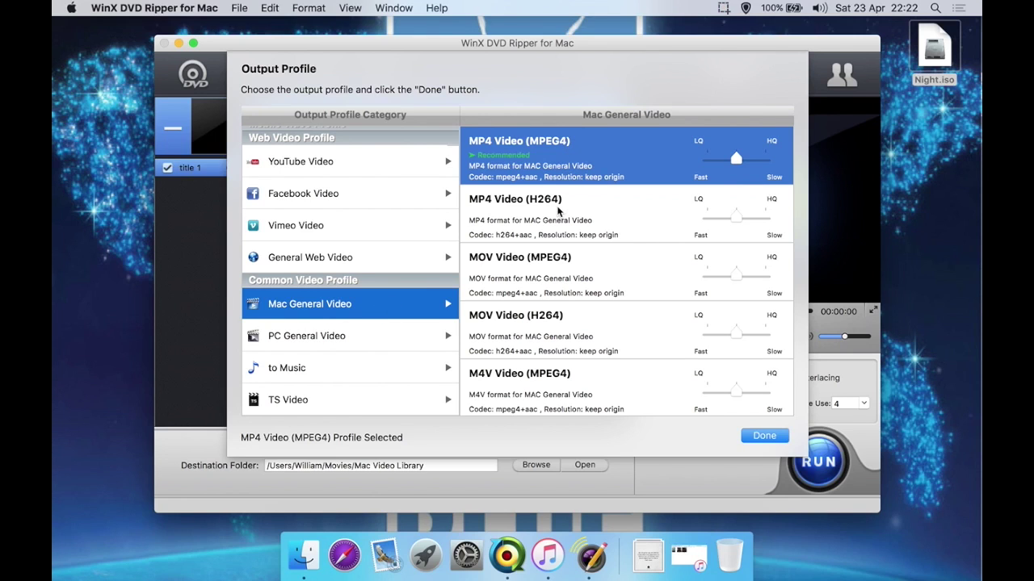
{"action": "left_click", "coordinate": [538, 211]}
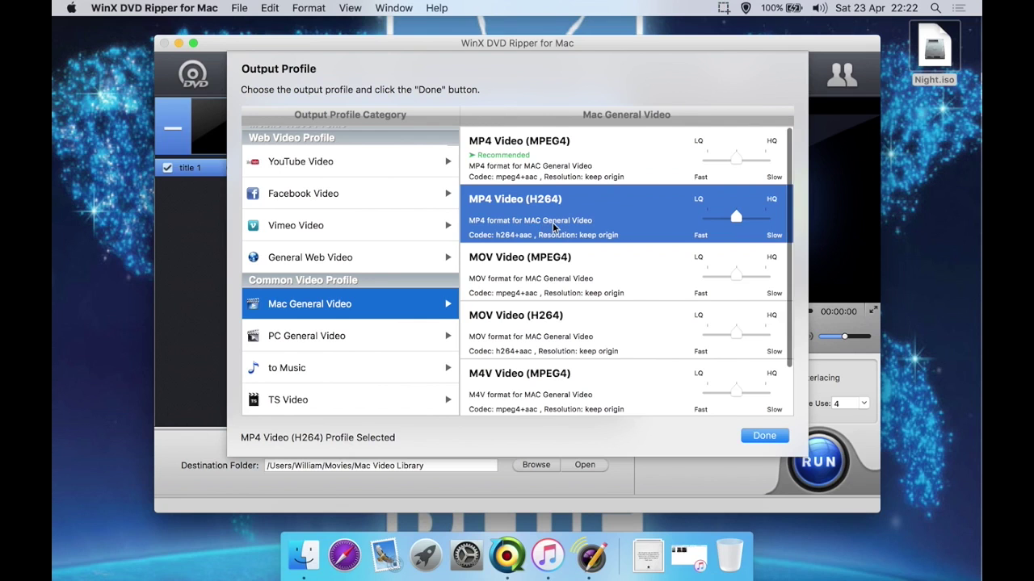
{"action": "scroll", "coordinate": [554, 227], "scroll_direction": "down", "scroll_amount": 3}
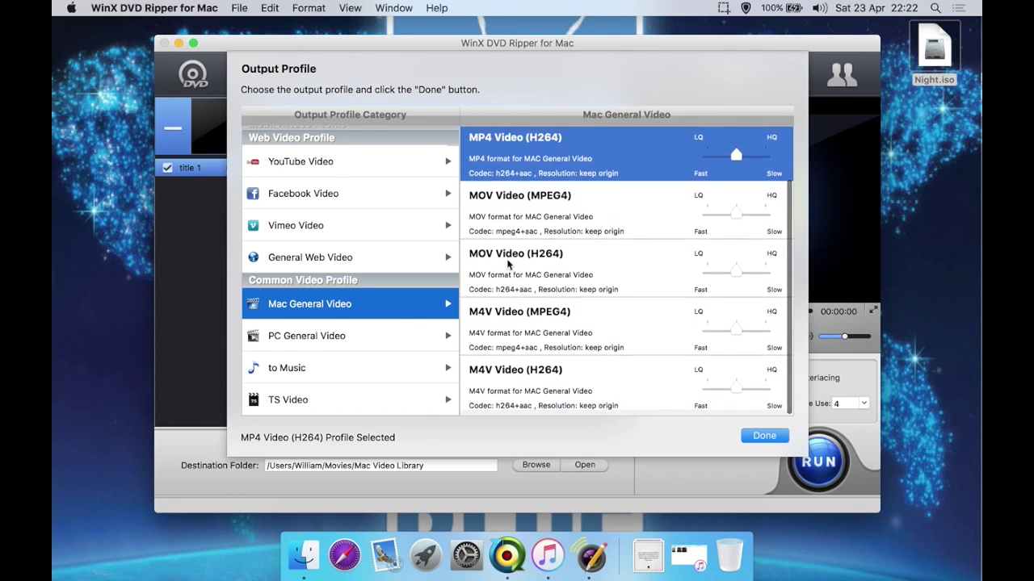
{"action": "left_click", "coordinate": [355, 336]}
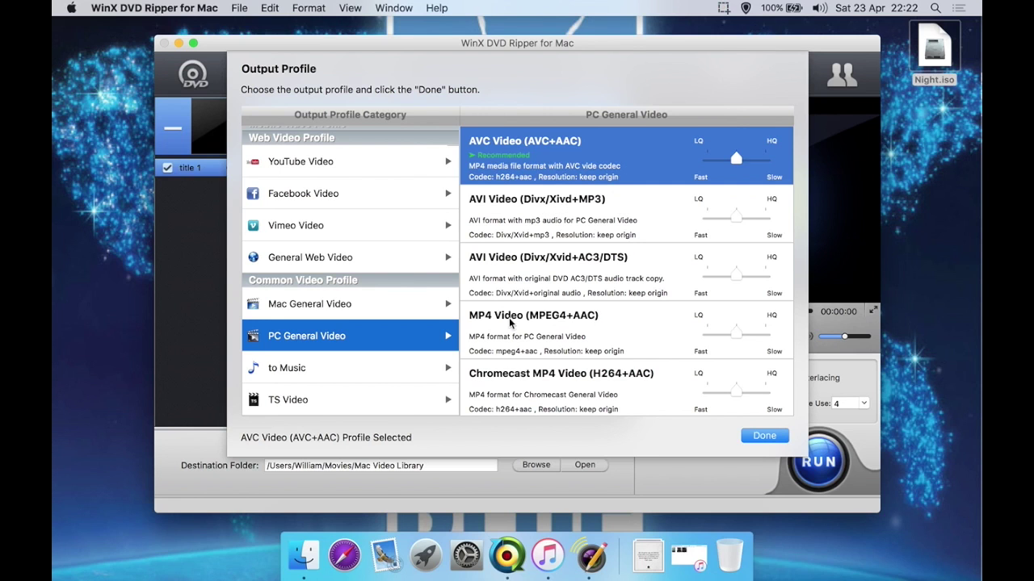
{"action": "scroll", "coordinate": [510, 320], "scroll_direction": "down", "scroll_amount": 3}
{"action": "scroll", "coordinate": [508, 317], "scroll_direction": "down", "scroll_amount": 1}
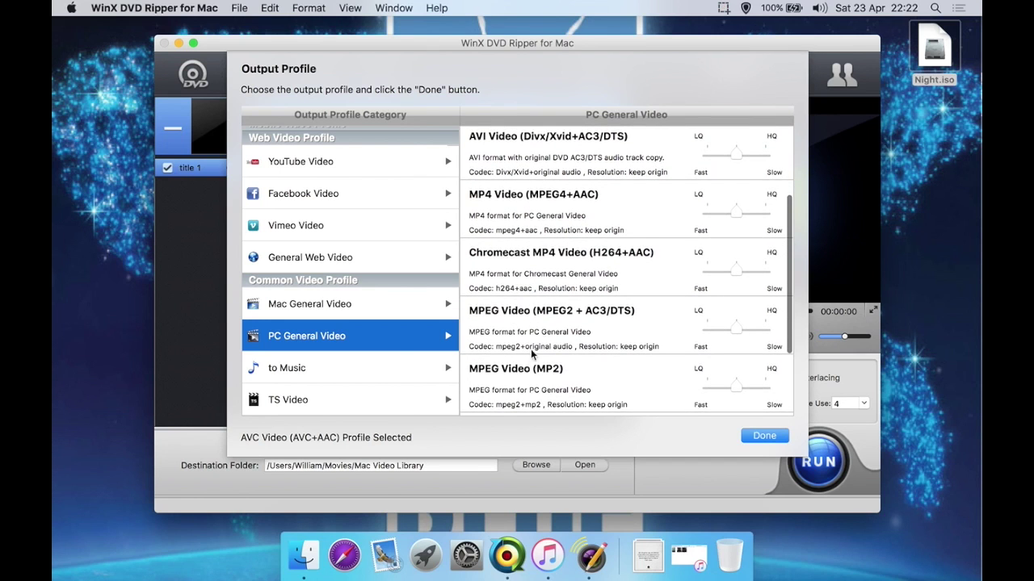
{"action": "scroll", "coordinate": [529, 355], "scroll_direction": "down", "scroll_amount": 2}
{"action": "scroll", "coordinate": [529, 358], "scroll_direction": "down", "scroll_amount": 2}
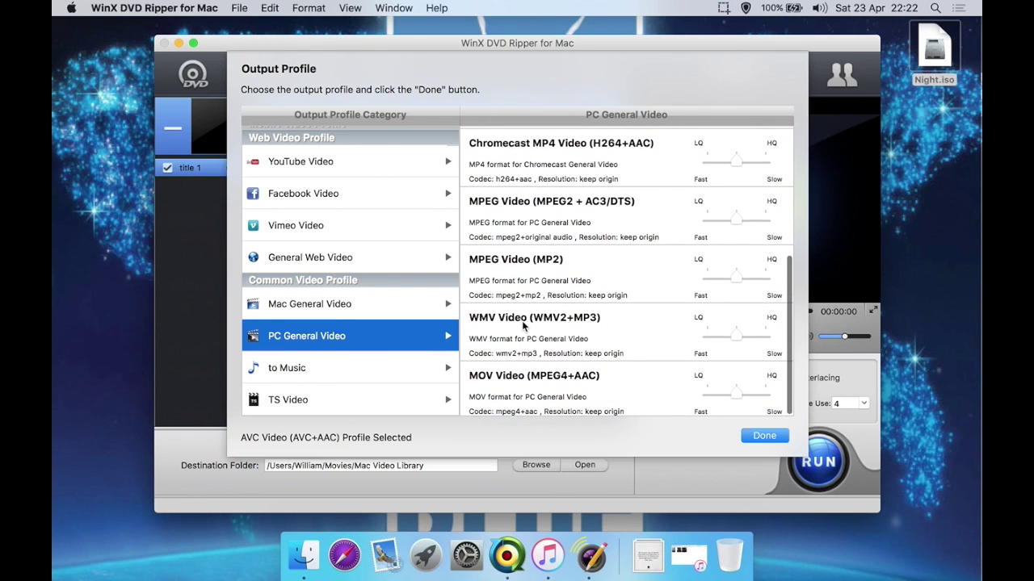
{"action": "scroll", "coordinate": [521, 376], "scroll_direction": "up", "scroll_amount": 5}
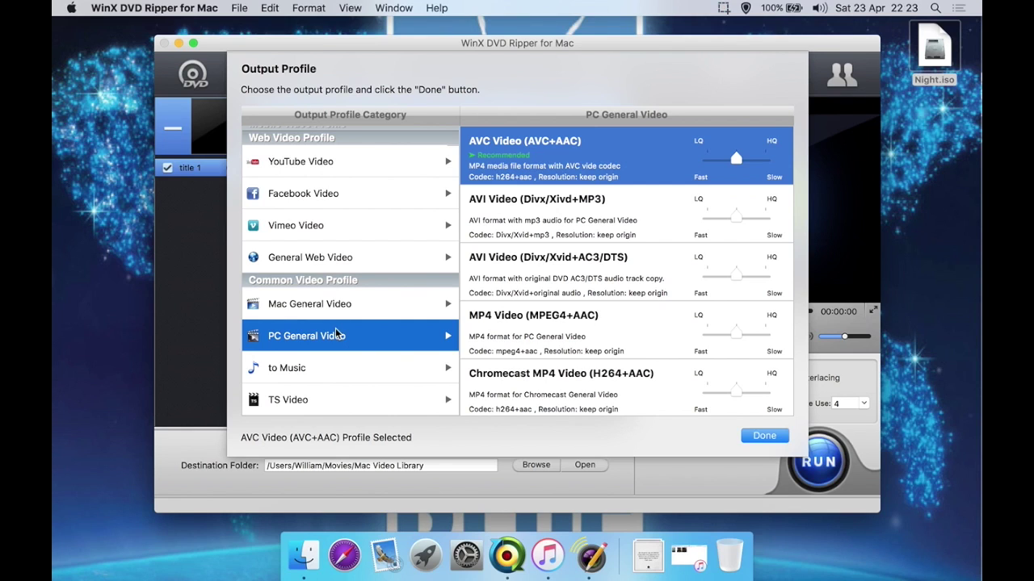
Browse the Mac General Video, Music, TS Video and General Profiles categories in turn
{"action": "left_click", "coordinate": [310, 311]}
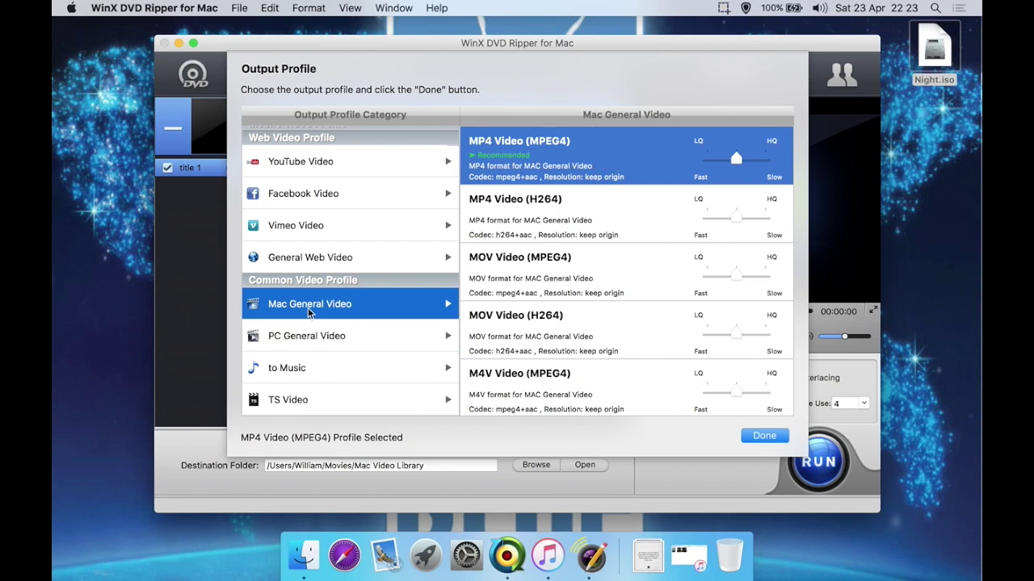
{"action": "scroll", "coordinate": [311, 219], "scroll_direction": "up", "scroll_amount": 3}
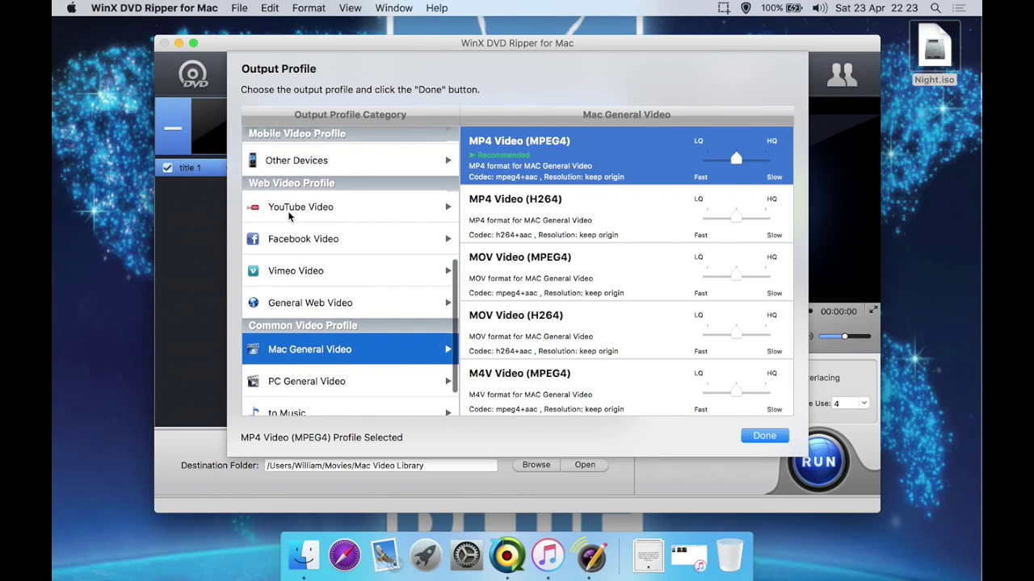
{"action": "scroll", "coordinate": [313, 143], "scroll_direction": "up", "scroll_amount": 2}
{"action": "scroll", "coordinate": [313, 143], "scroll_direction": "up", "scroll_amount": 2}
{"action": "scroll", "coordinate": [305, 224], "scroll_direction": "up", "scroll_amount": 3}
{"action": "scroll", "coordinate": [306, 202], "scroll_direction": "up", "scroll_amount": 2}
{"action": "scroll", "coordinate": [373, 313], "scroll_direction": "down", "scroll_amount": 5}
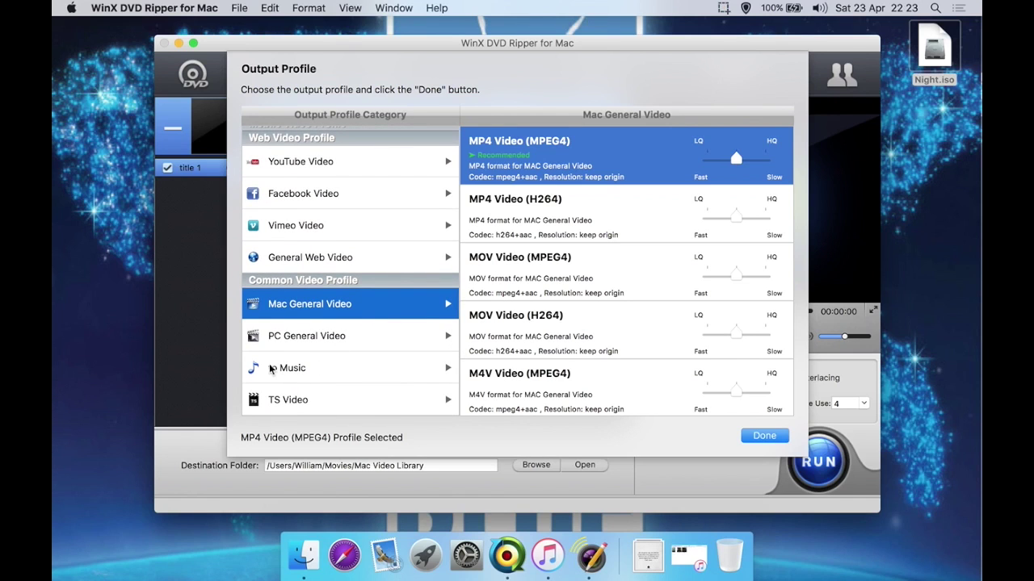
{"action": "left_click", "coordinate": [324, 369]}
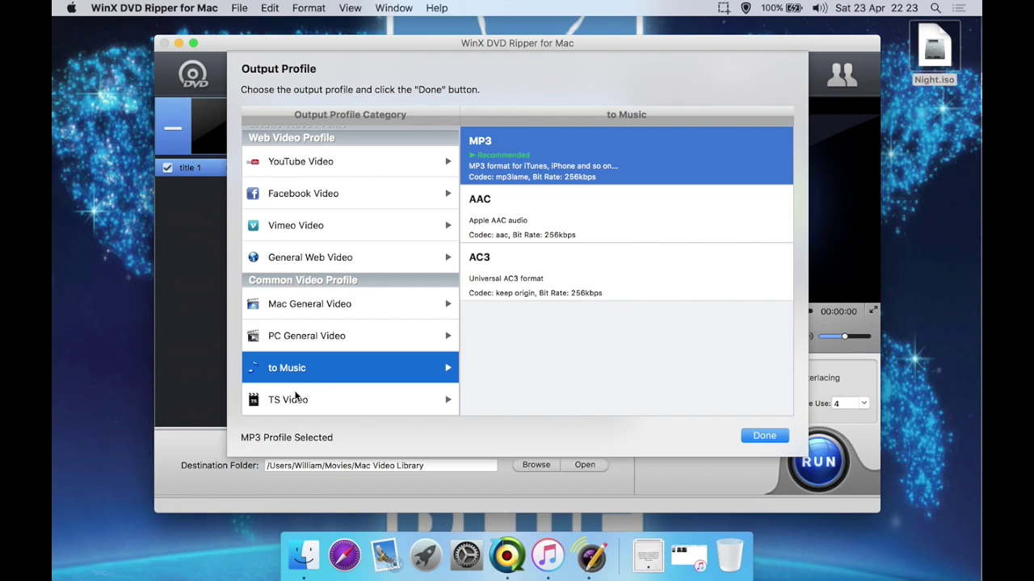
{"action": "left_click", "coordinate": [281, 407]}
{"action": "scroll", "coordinate": [281, 408], "scroll_direction": "up", "scroll_amount": 5}
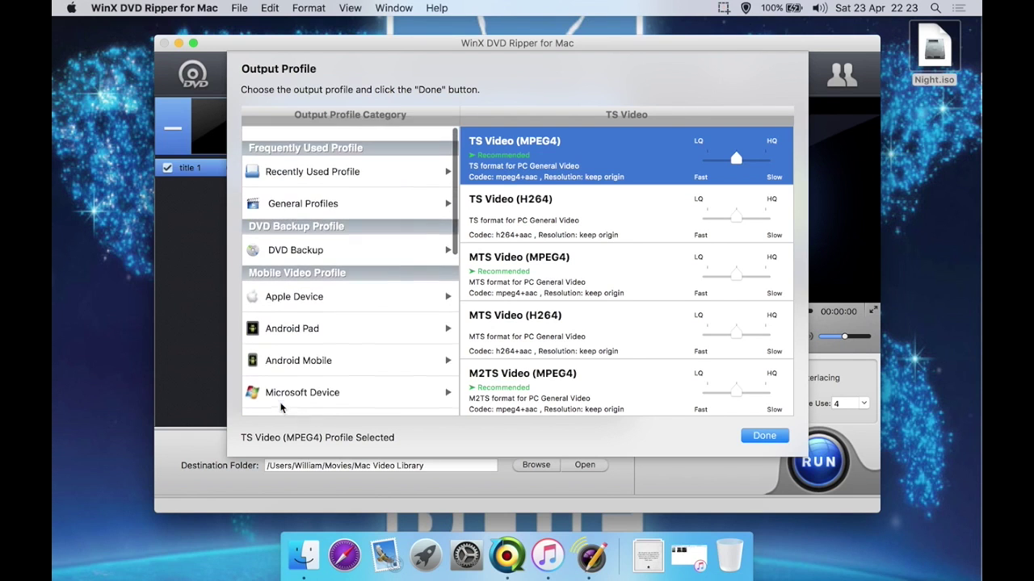
{"action": "left_click", "coordinate": [313, 185]}
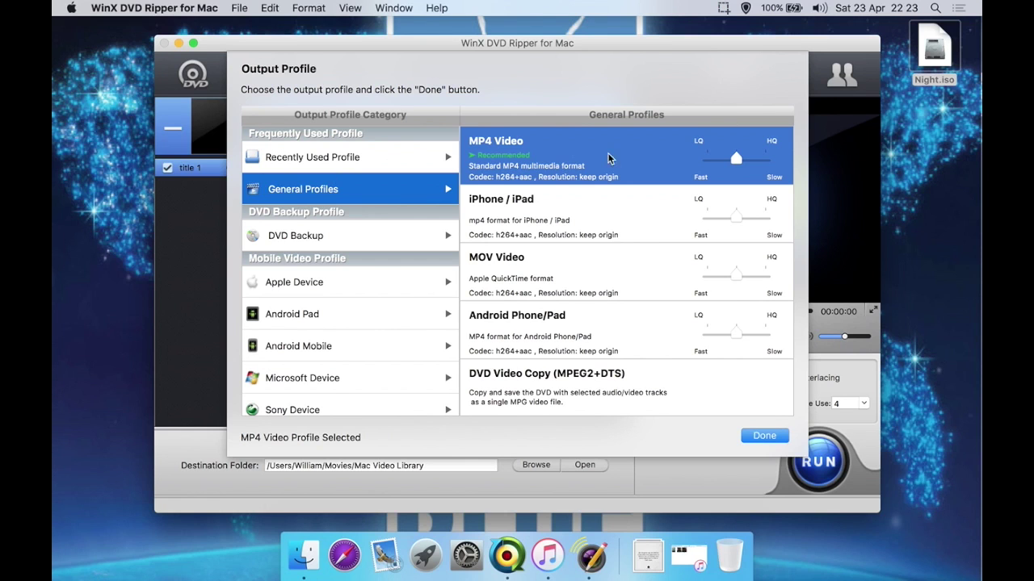
{"action": "scroll", "coordinate": [347, 257], "scroll_direction": "down", "scroll_amount": 2}
Choose The New Apple TV (H264) from Apple Device's Apple TV Video profiles
{"action": "left_click", "coordinate": [344, 255]}
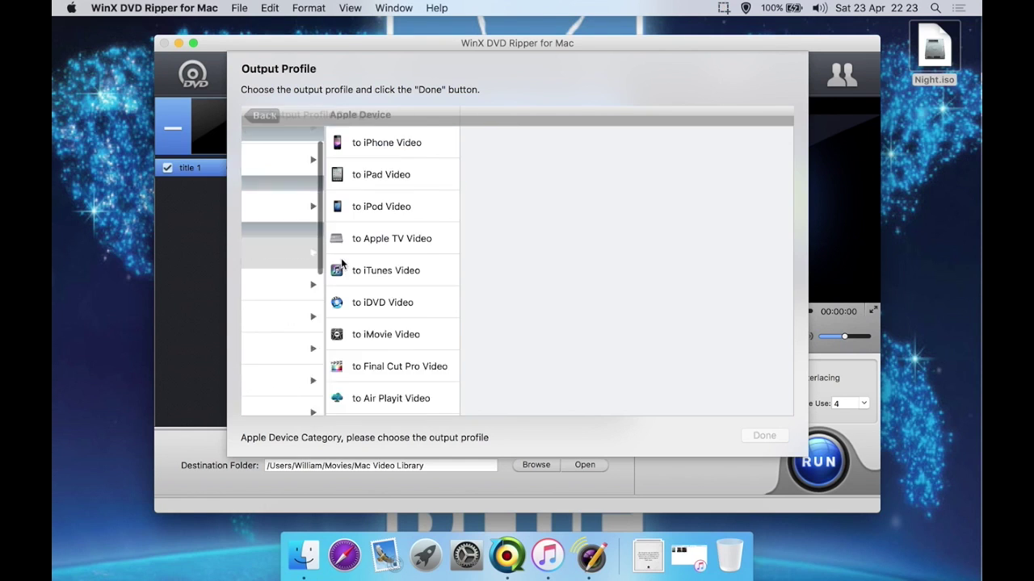
{"action": "left_click", "coordinate": [339, 240]}
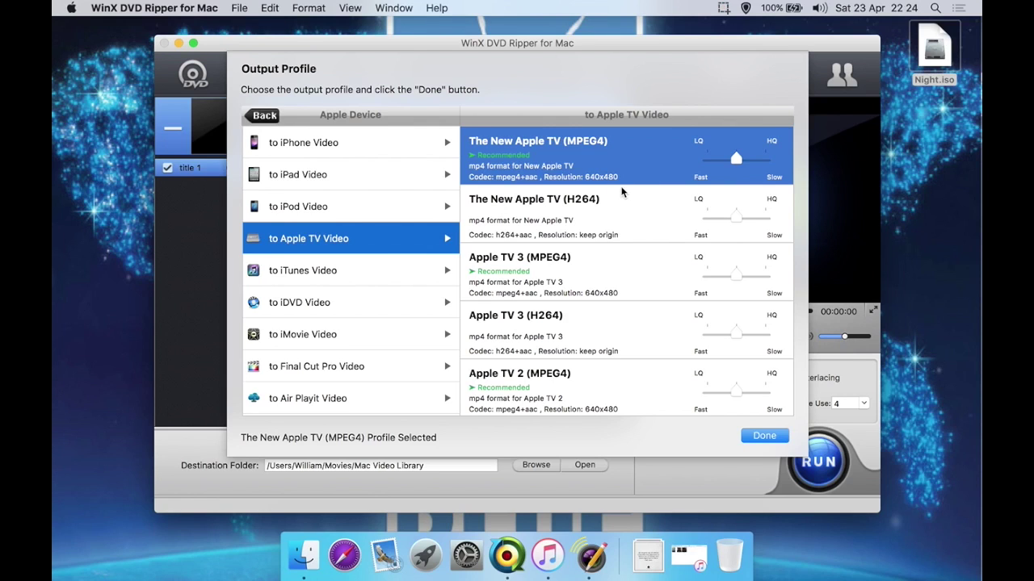
{"action": "left_click", "coordinate": [586, 207]}
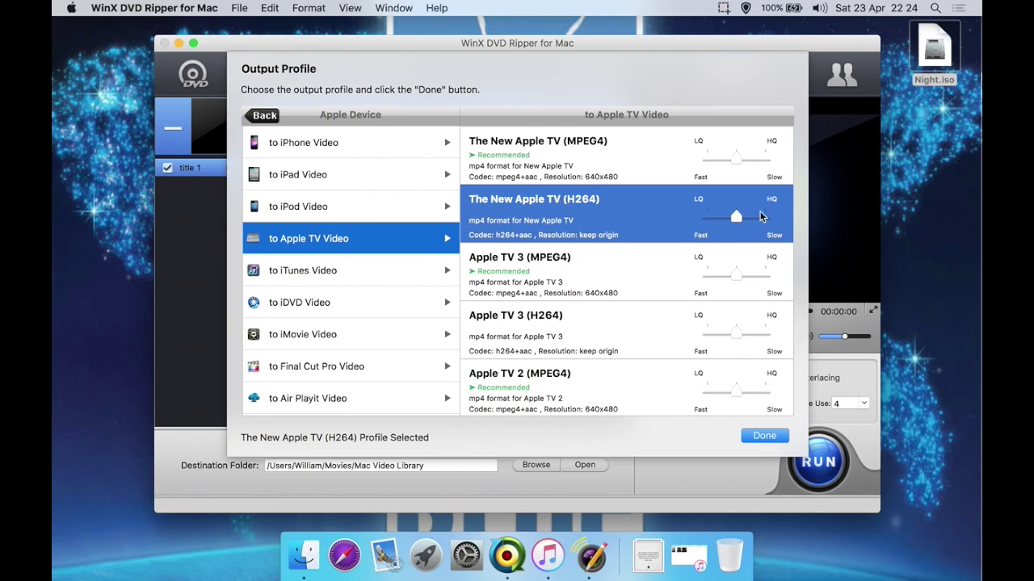
Confirm the profile, then play, stop, replay and pause the preview at 00:09:27
{"action": "left_click", "coordinate": [777, 437]}
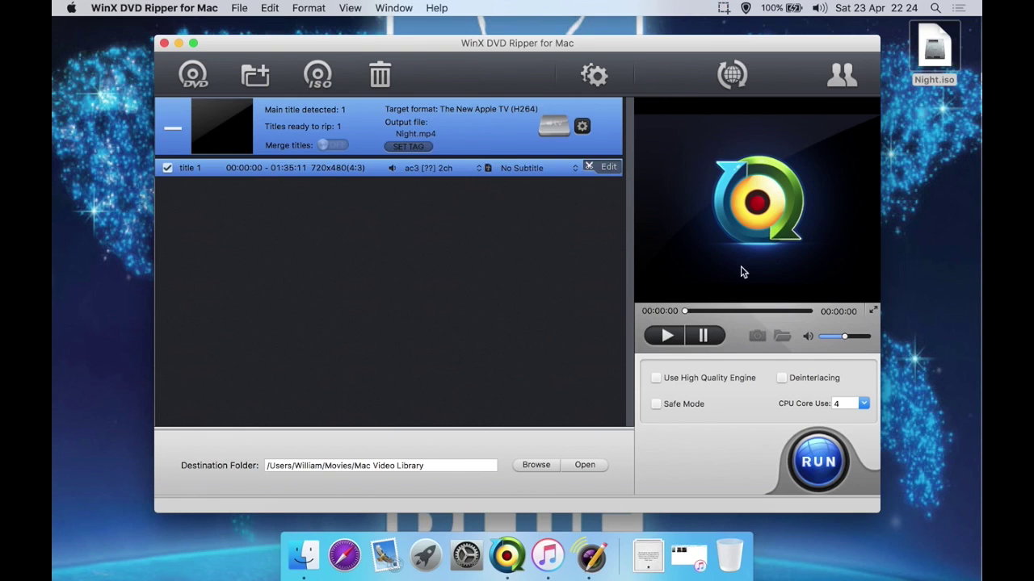
{"action": "left_click", "coordinate": [663, 345]}
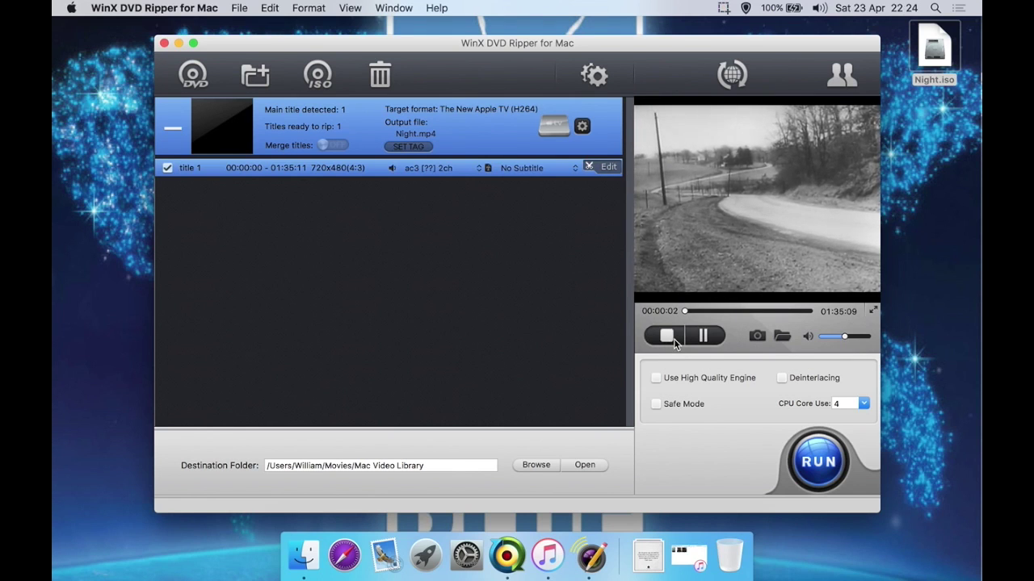
{"action": "left_click", "coordinate": [673, 343]}
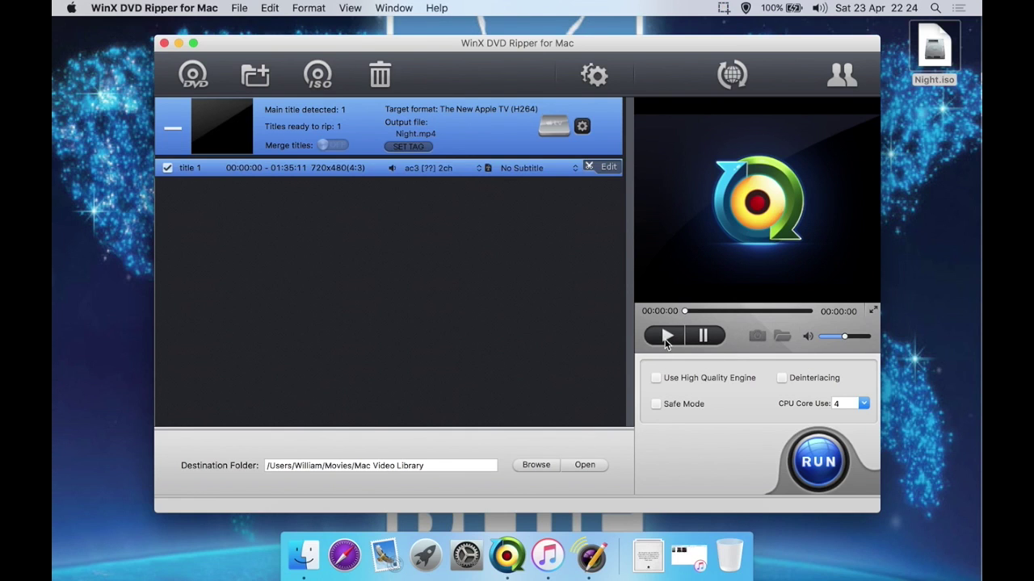
{"action": "left_click", "coordinate": [669, 342]}
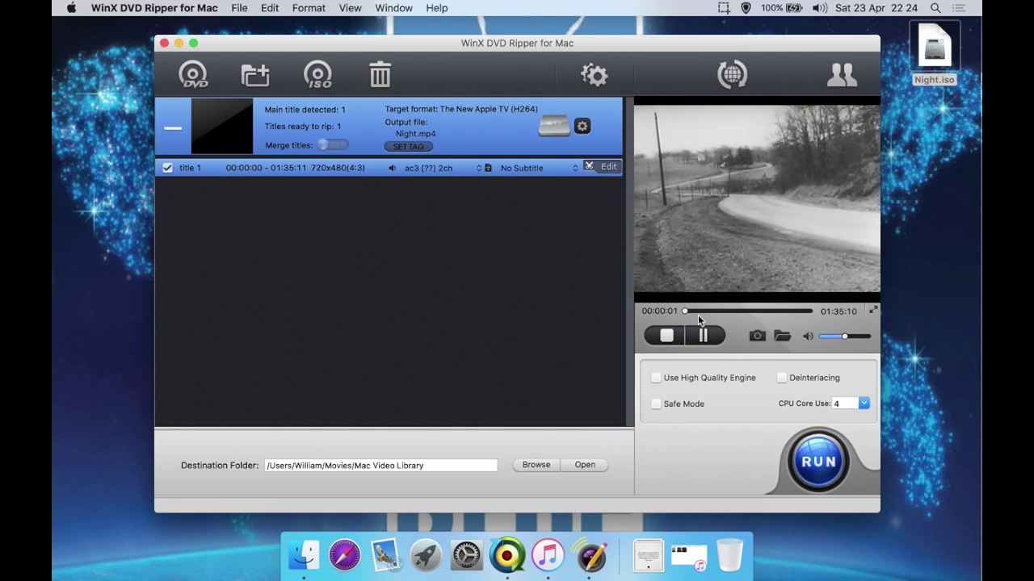
{"action": "left_click", "coordinate": [701, 336]}
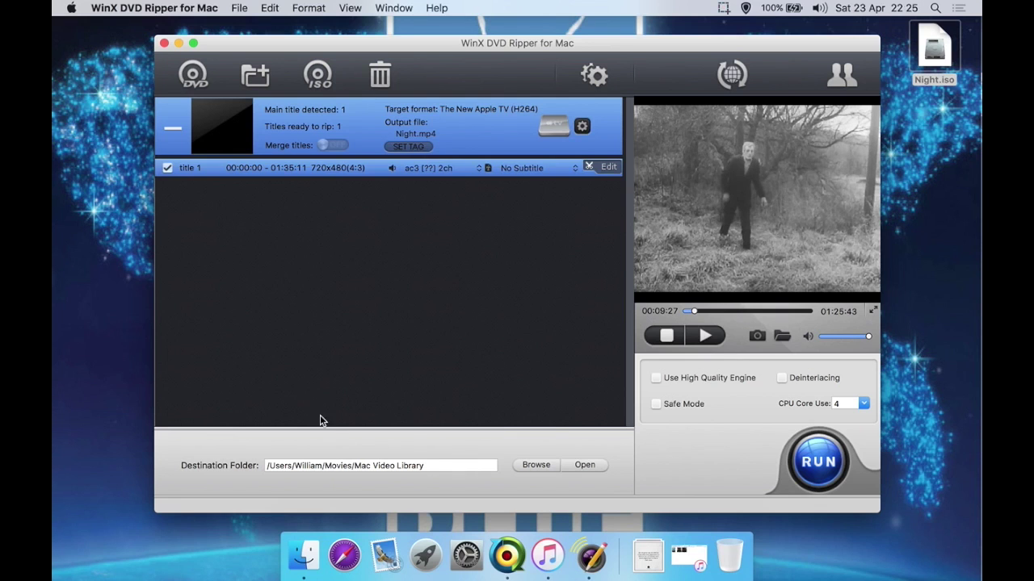
Rename the output file from Night to NofLD68.mp4
{"action": "left_click", "coordinate": [407, 146]}
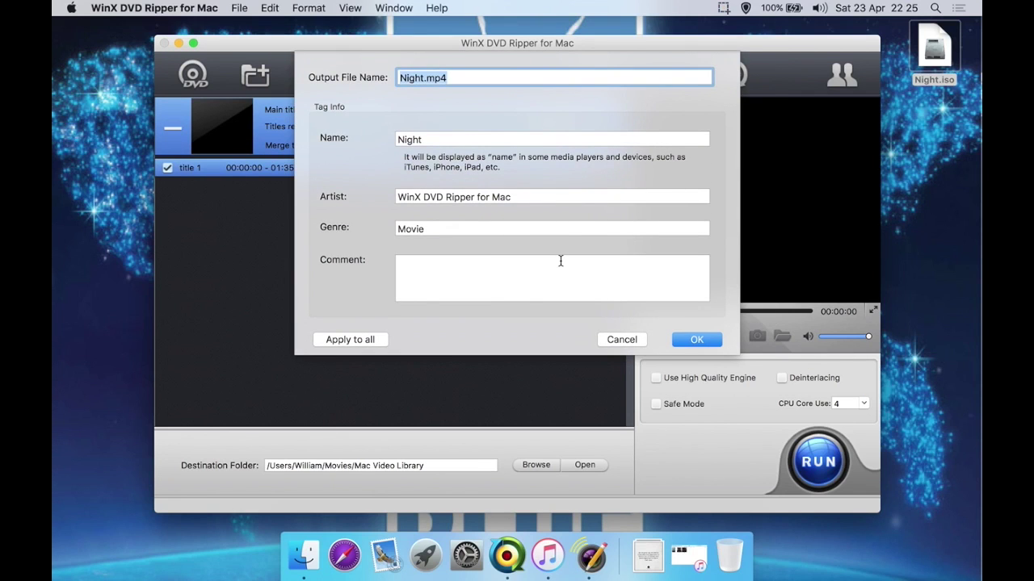
{"action": "left_click", "coordinate": [420, 81]}
{"action": "double_click", "coordinate": [406, 79]}
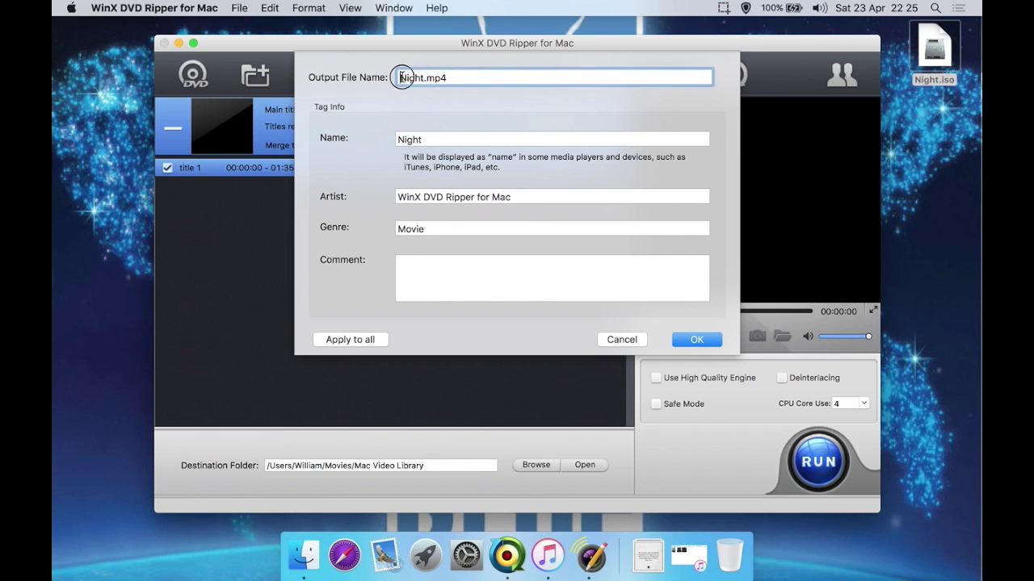
{"action": "left_click", "coordinate": [422, 81]}
{"action": "double_click", "coordinate": [421, 79]}
{"action": "type", "text": "NofLD68"}
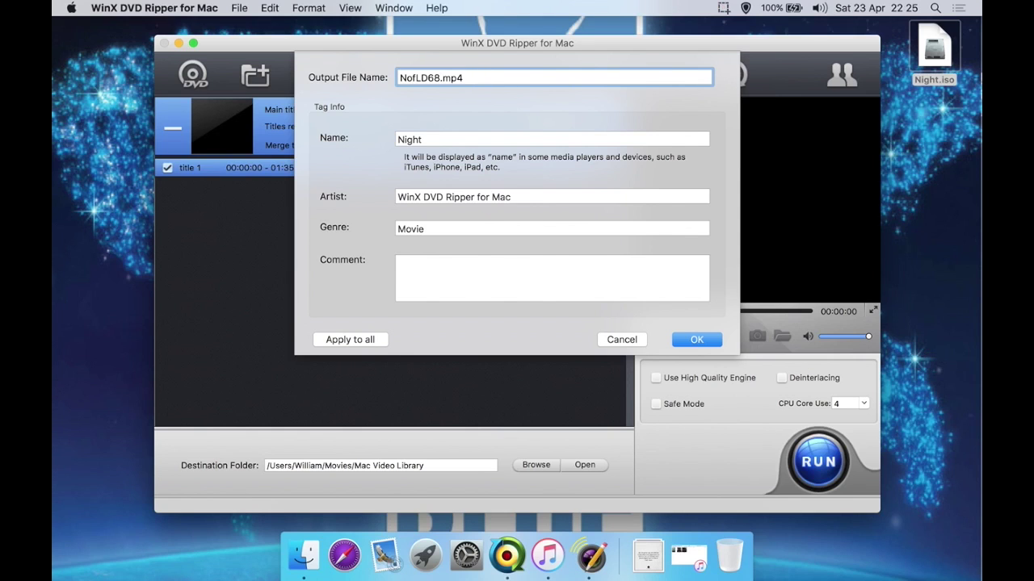
Tag the title as Night of the Living Dead with genre Horror, and confirm
{"action": "left_click", "coordinate": [421, 139]}
{"action": "type", "text": "of the "}
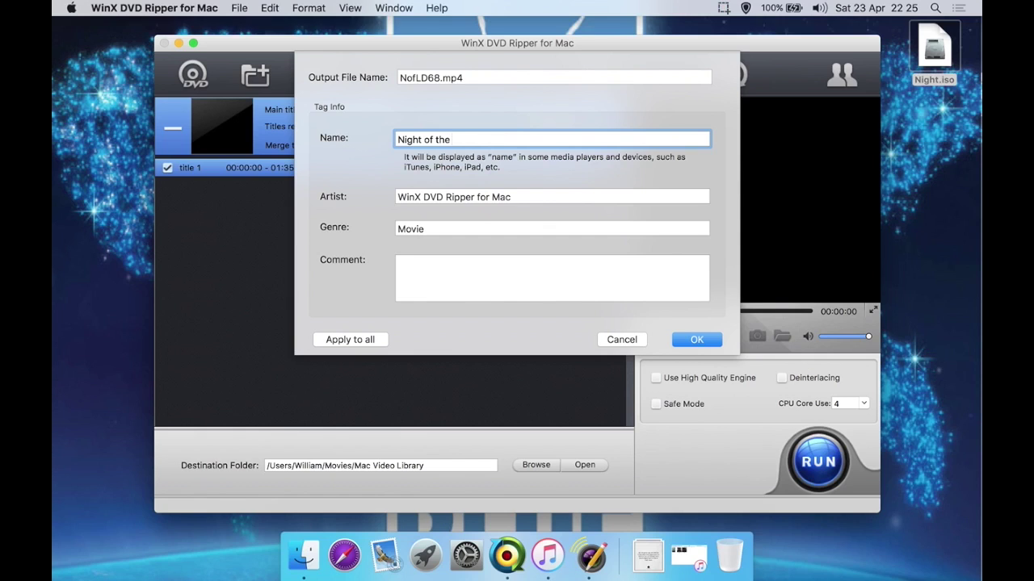
{"action": "type", "text": "Living "}
{"action": "type", "text": "Dead"}
{"action": "key", "text": "Tab"}
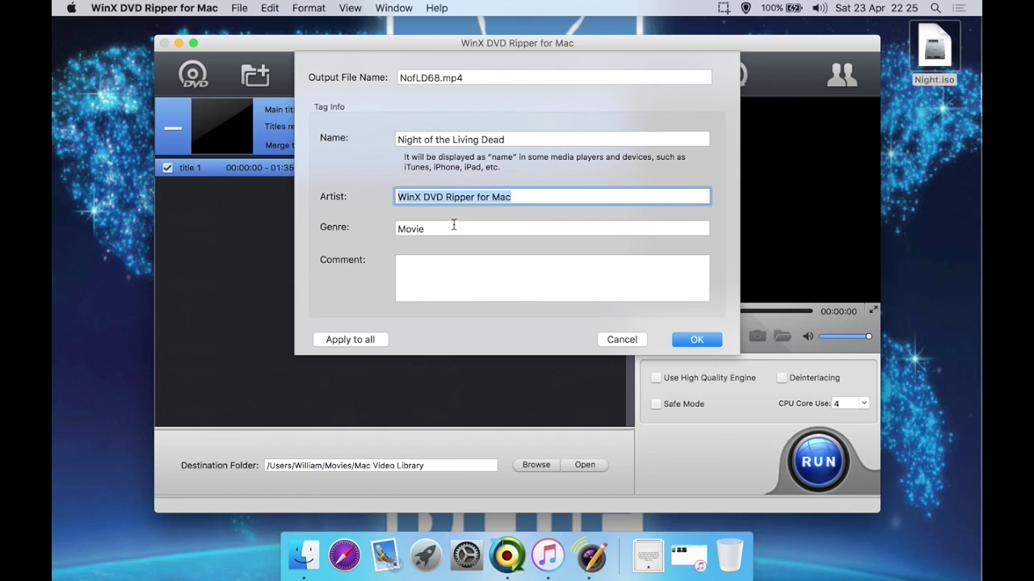
{"action": "double_click", "coordinate": [453, 226]}
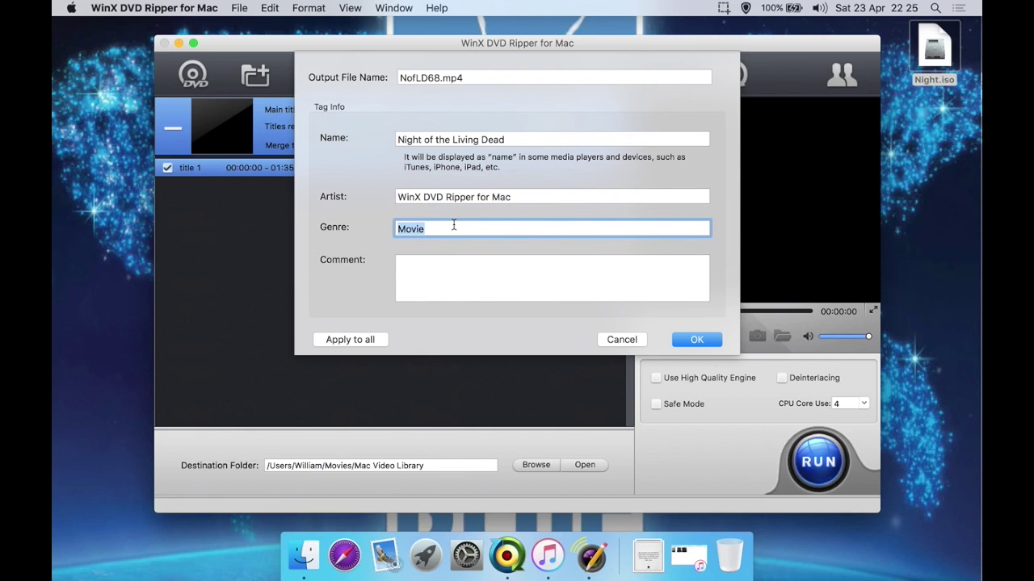
{"action": "type", "text": "Horror"}
{"action": "left_click", "coordinate": [482, 260]}
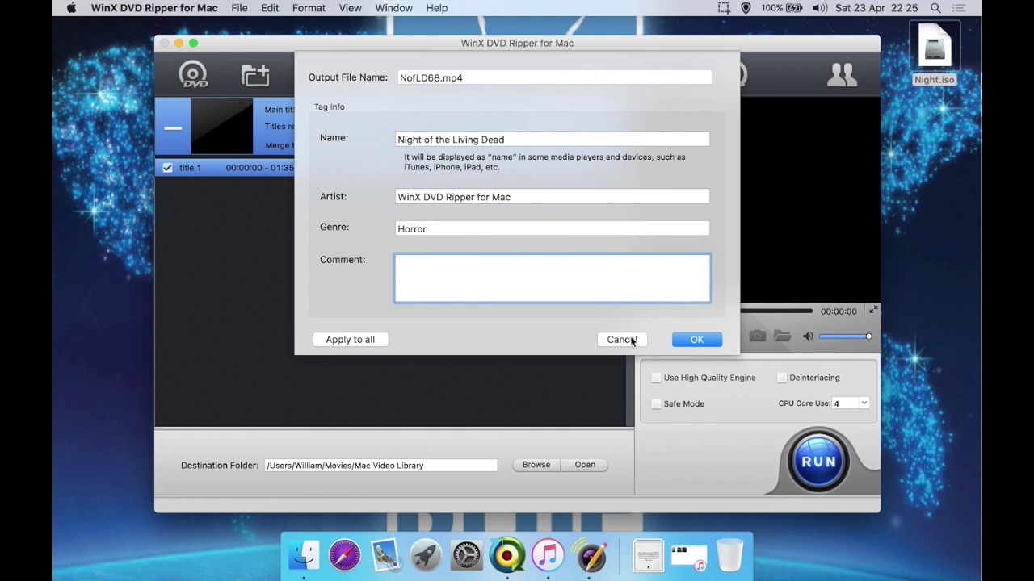
{"action": "left_click", "coordinate": [714, 343]}
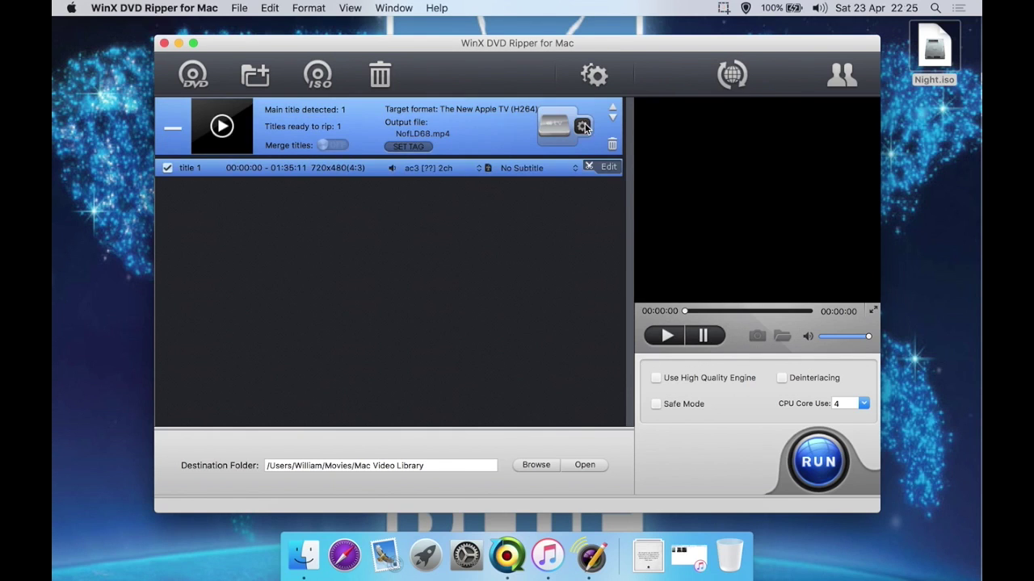
Set frame rate to keep origin, keeping original resolution, h264 codec and 1200K bit rate
{"action": "mouse_move", "coordinate": [566, 125]}
{"action": "left_click", "coordinate": [583, 126]}
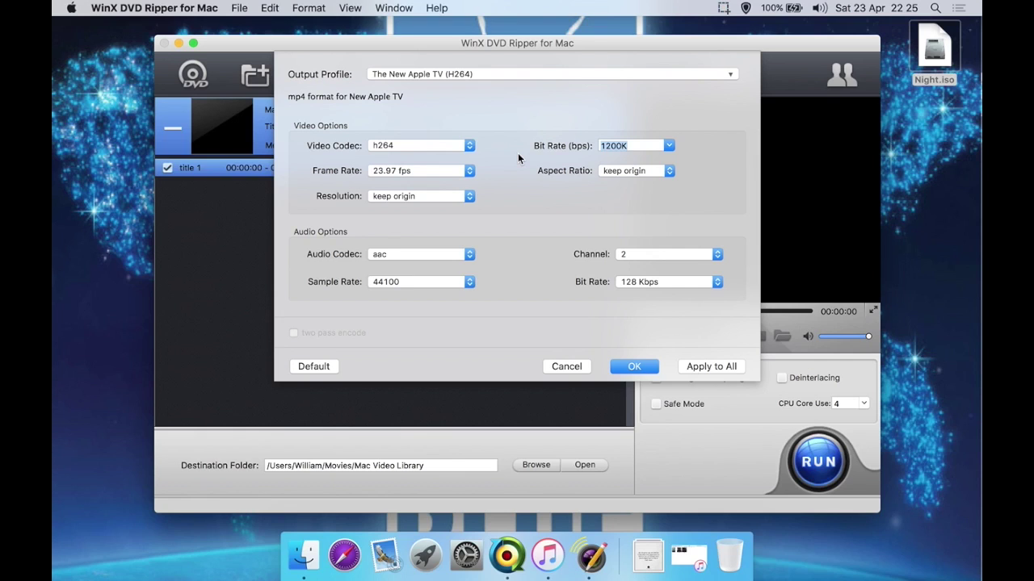
{"action": "left_click", "coordinate": [453, 199]}
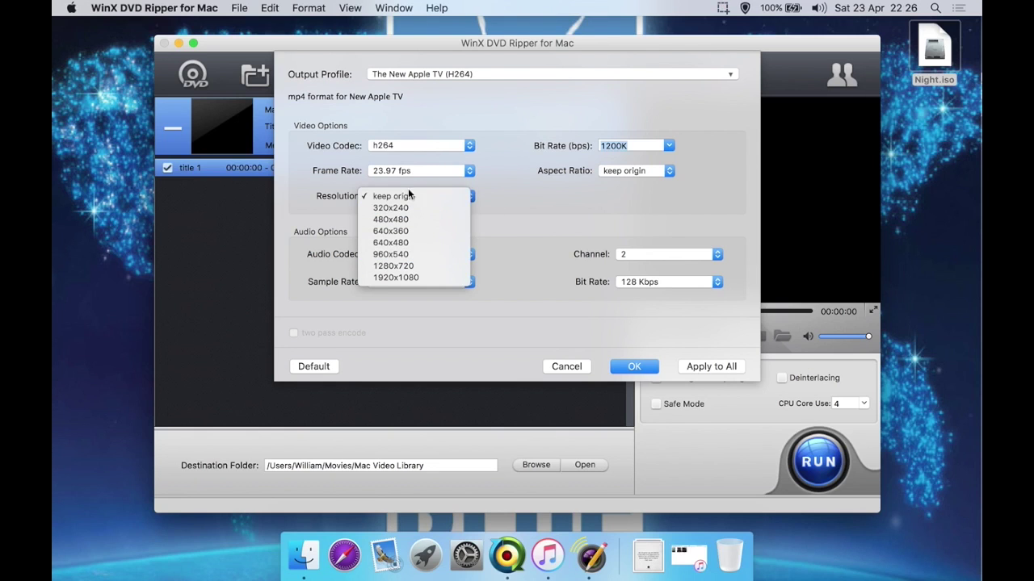
{"action": "left_click", "coordinate": [495, 210]}
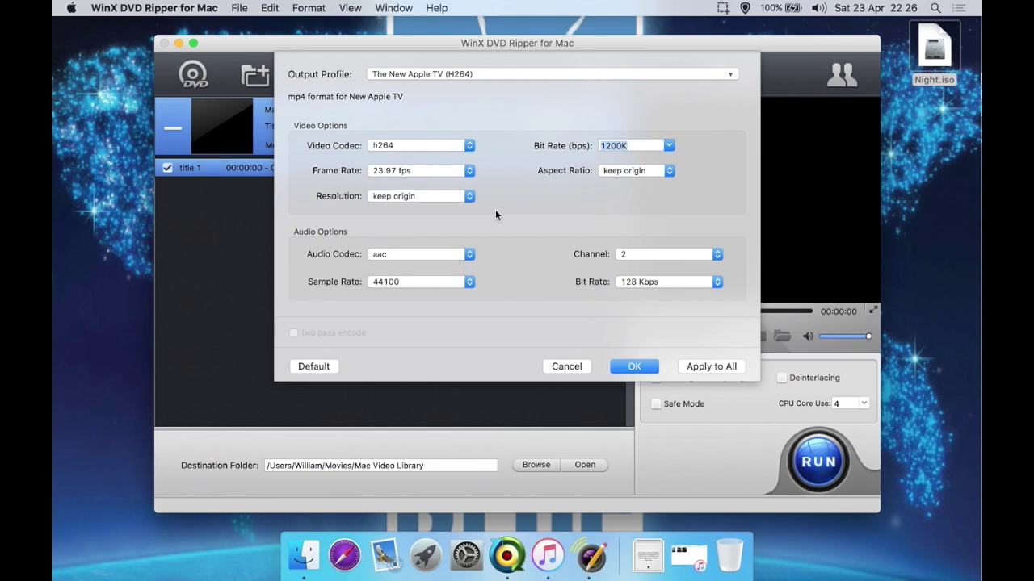
{"action": "left_click", "coordinate": [388, 171]}
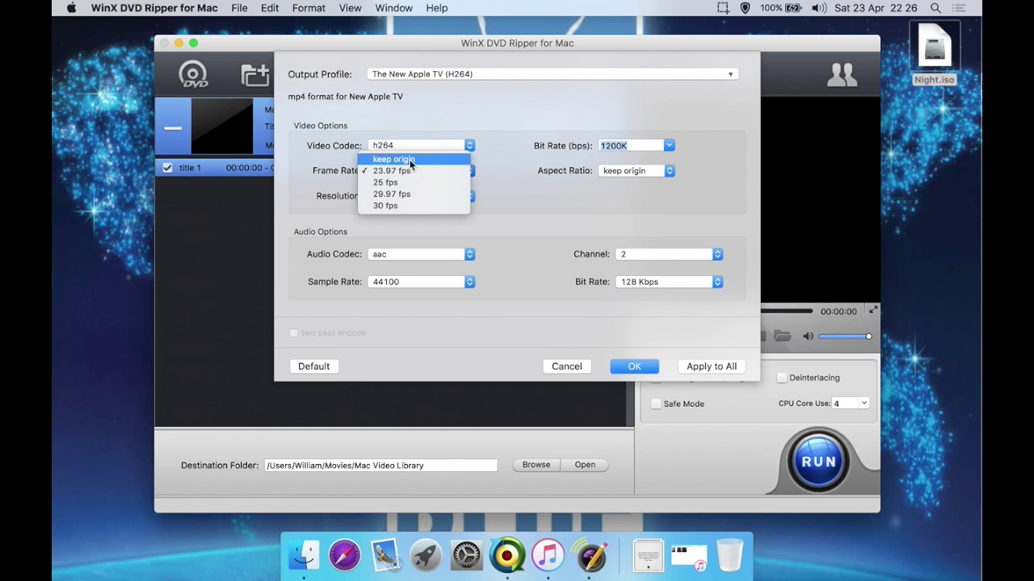
{"action": "left_click", "coordinate": [410, 160]}
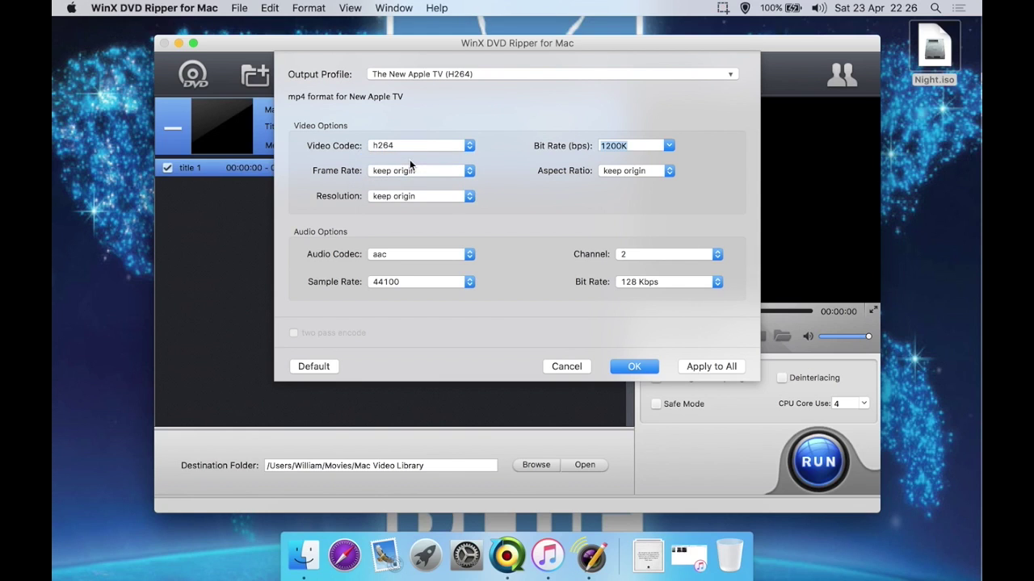
{"action": "left_click", "coordinate": [416, 145]}
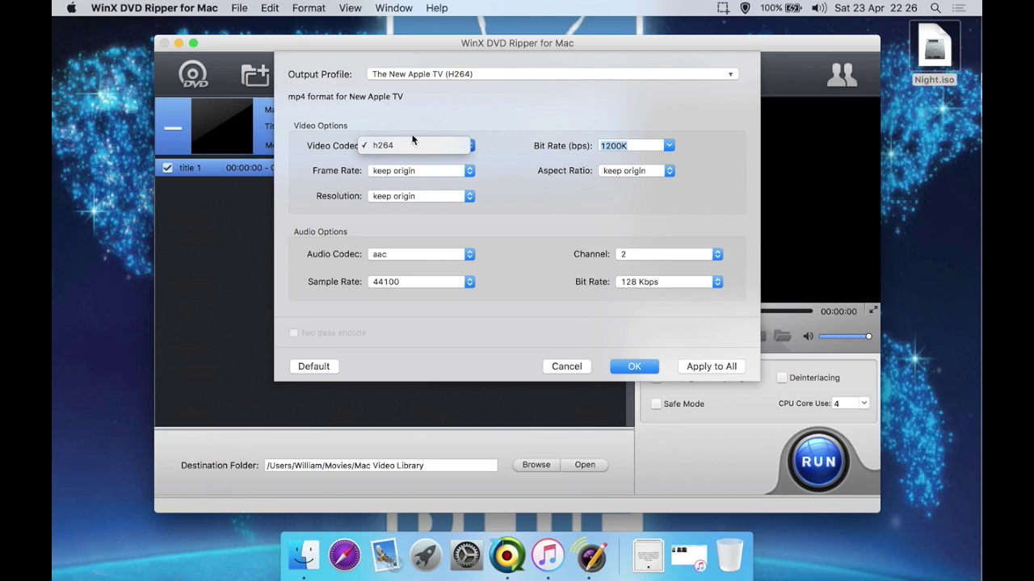
{"action": "left_click", "coordinate": [489, 151]}
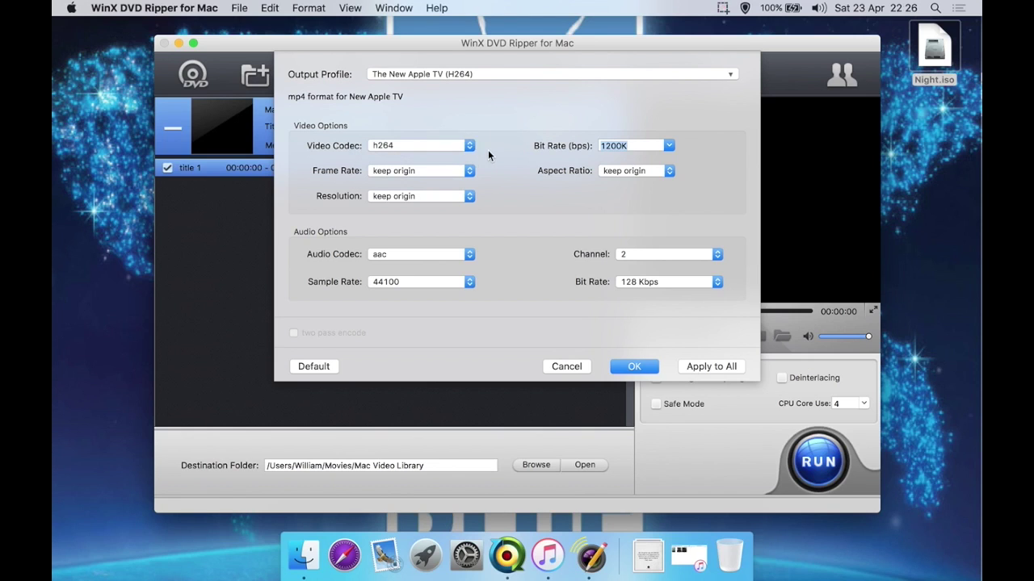
{"action": "left_click", "coordinate": [668, 146]}
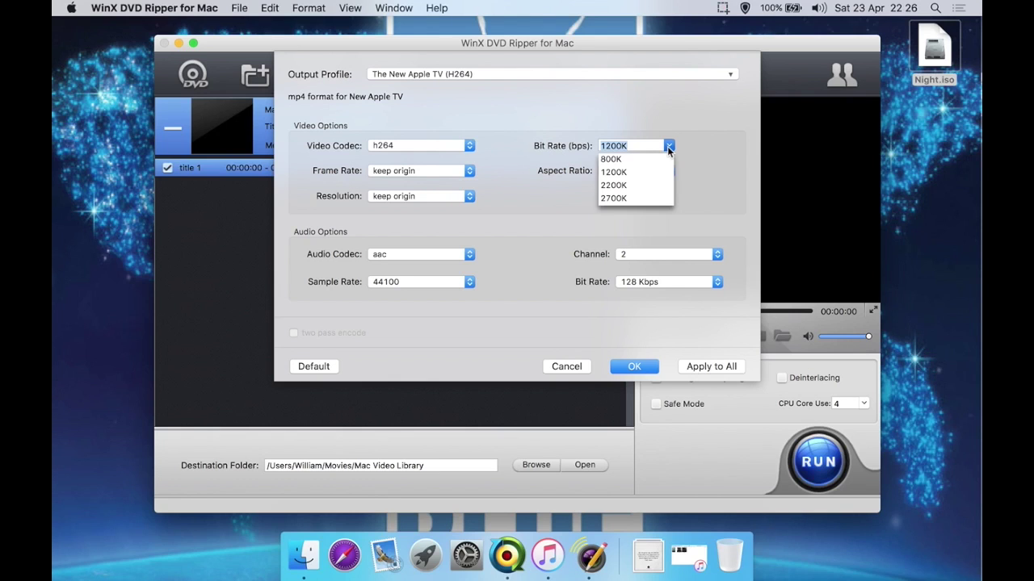
{"action": "left_click", "coordinate": [515, 174]}
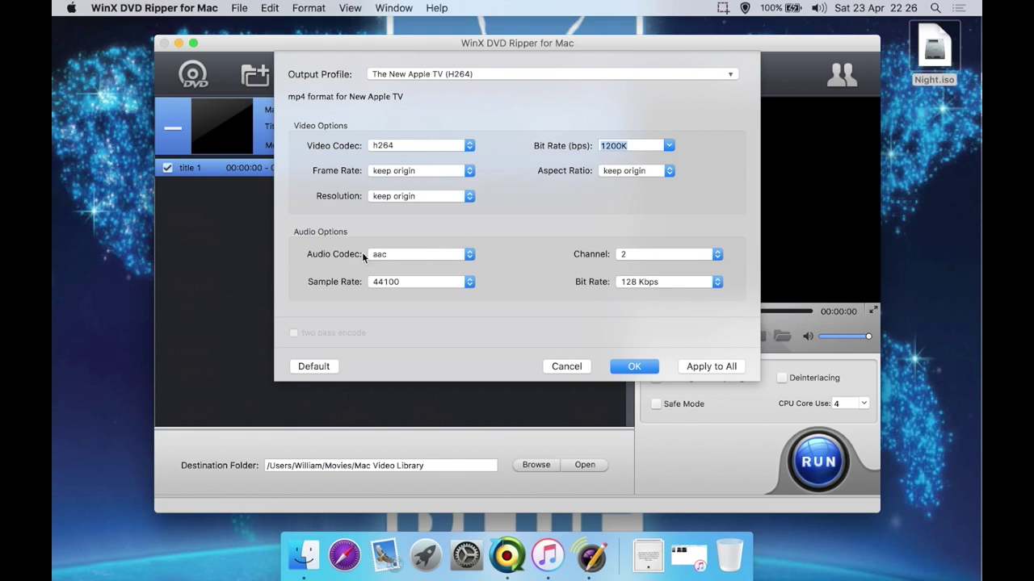
Set the audio sample rate to 48000, keep 2 channels and 128 Kbps, and accept the settings
{"action": "left_click", "coordinate": [408, 254]}
{"action": "left_click", "coordinate": [496, 253]}
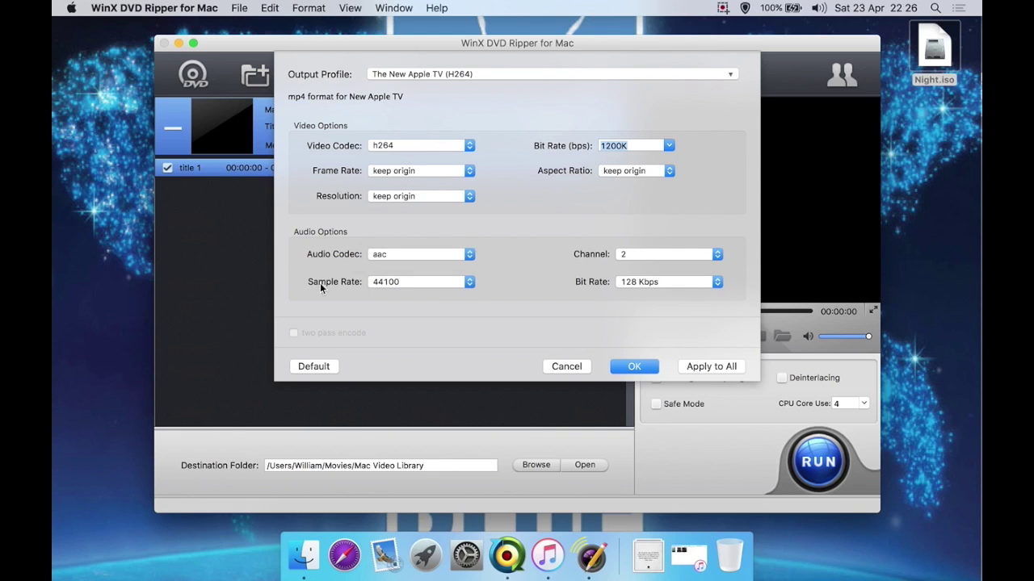
{"action": "left_click", "coordinate": [419, 286]}
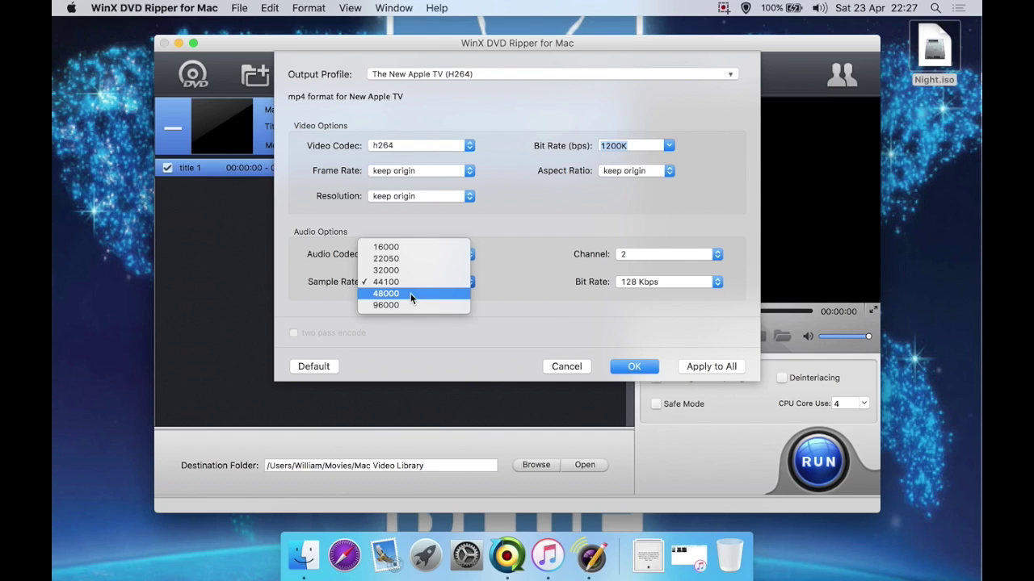
{"action": "left_click", "coordinate": [410, 294]}
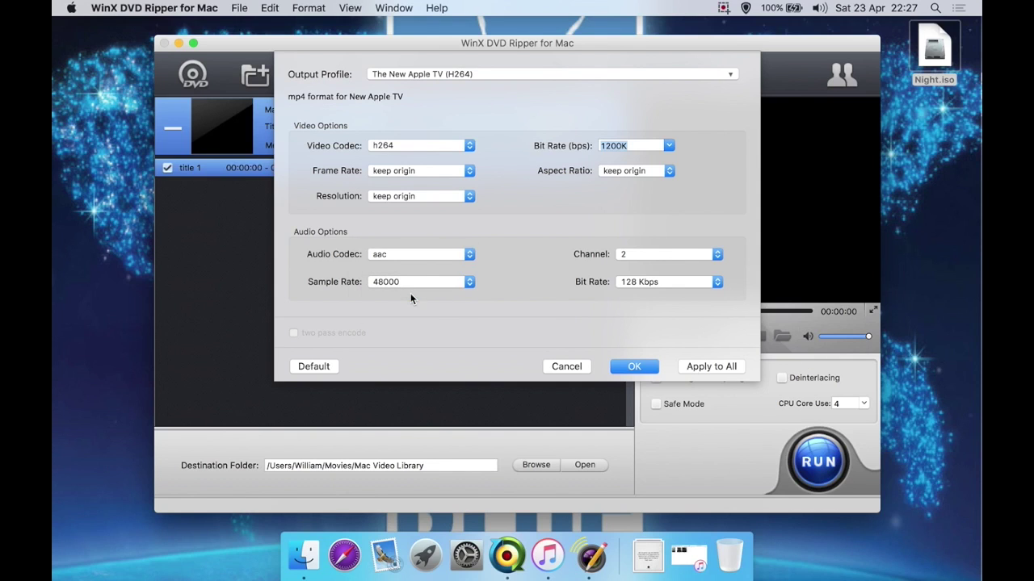
{"action": "left_click", "coordinate": [631, 253]}
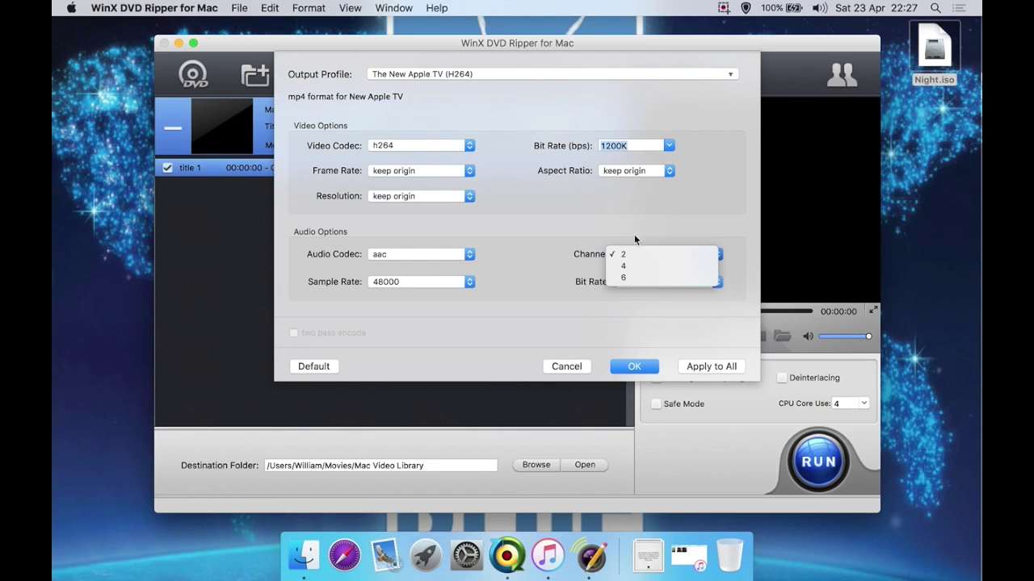
{"action": "left_click", "coordinate": [631, 253]}
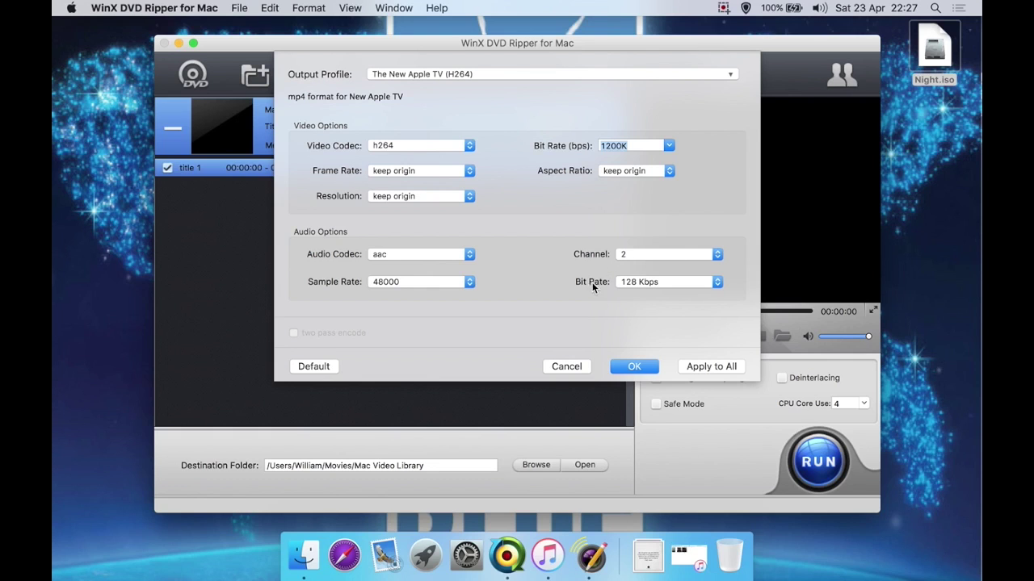
{"action": "left_click", "coordinate": [646, 285]}
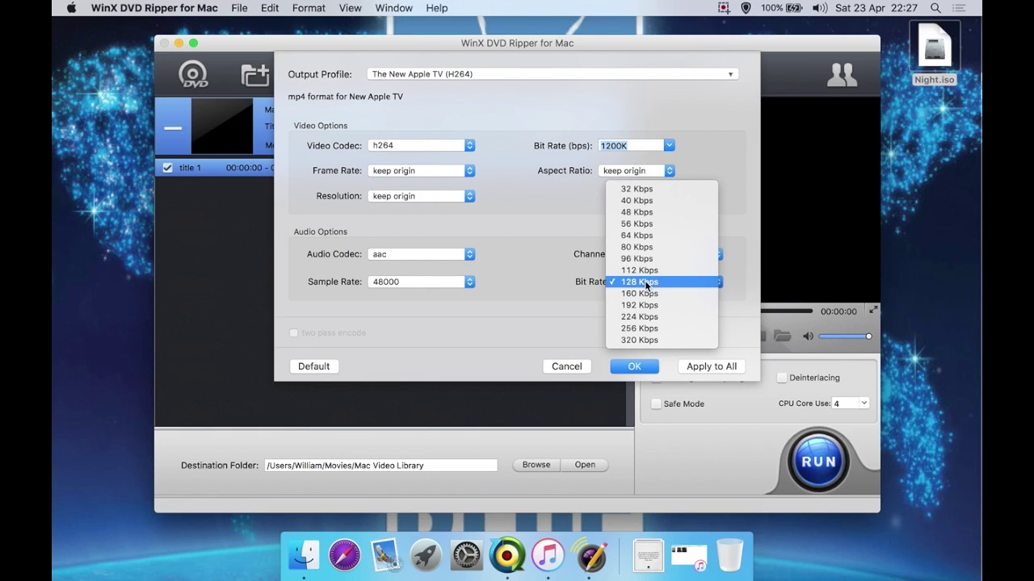
{"action": "left_click", "coordinate": [544, 319]}
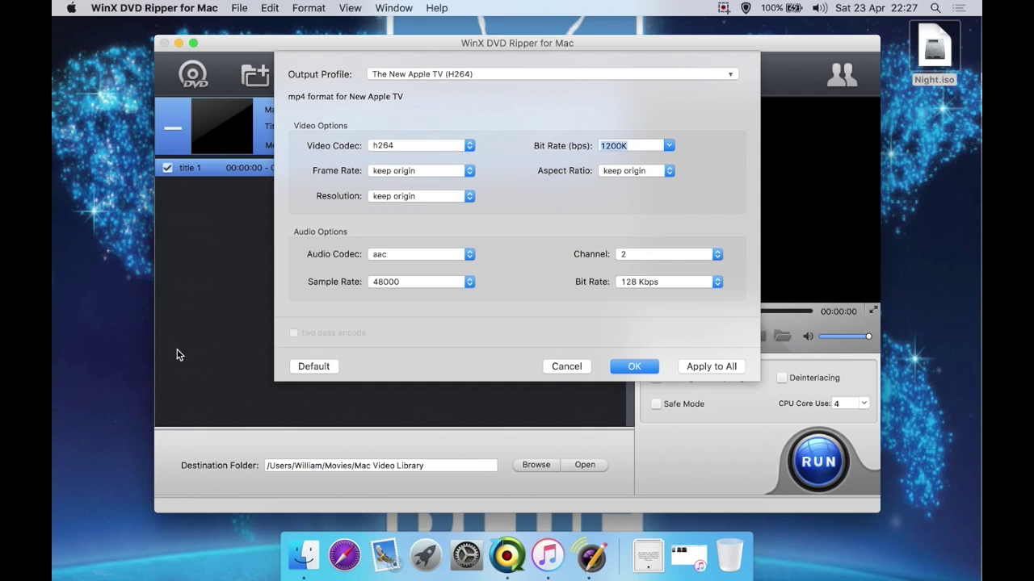
{"action": "left_click", "coordinate": [634, 365]}
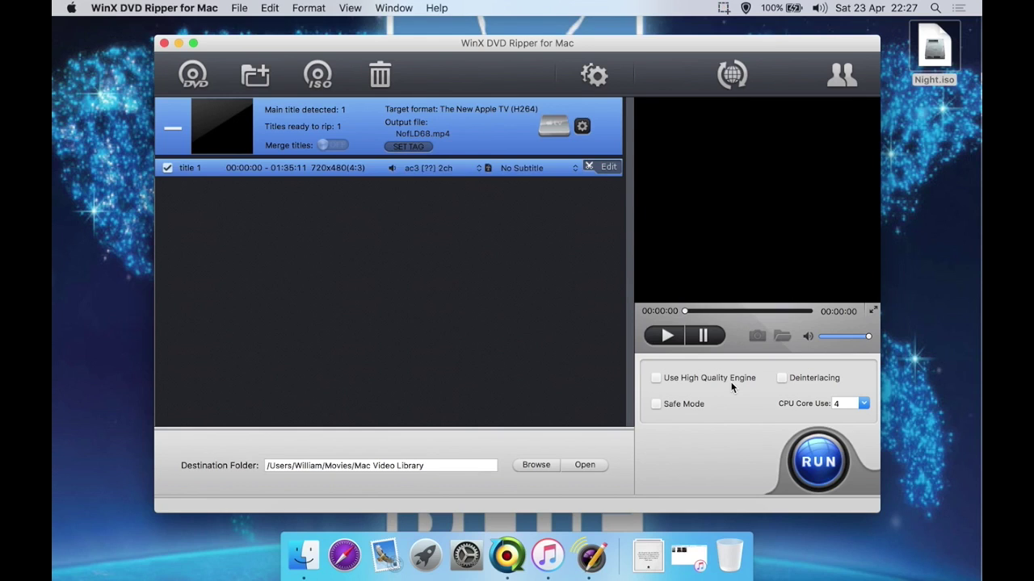
Enable the High Quality Engine and keep CPU Core Use at 4
{"action": "left_click", "coordinate": [732, 385]}
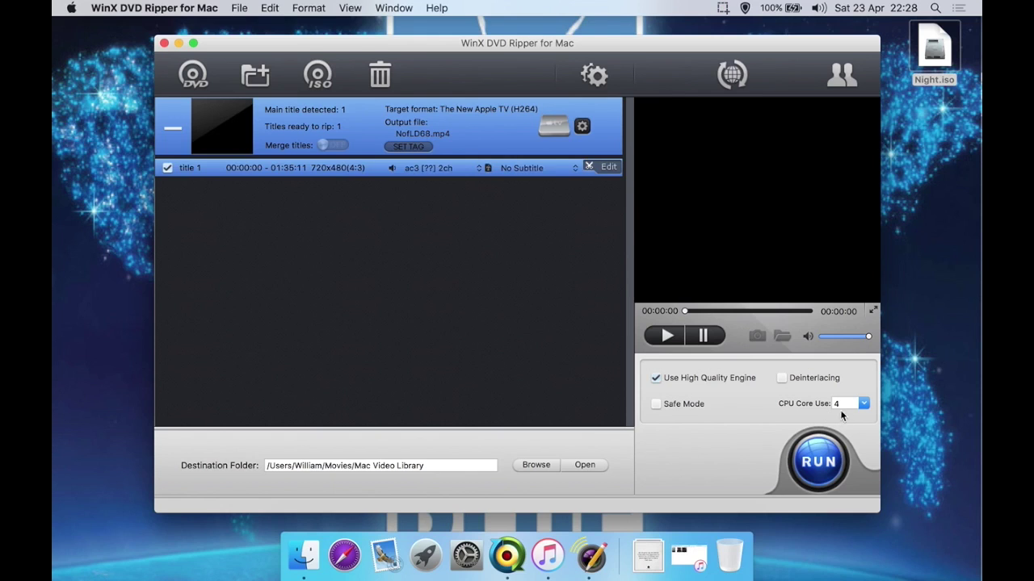
{"action": "left_click", "coordinate": [868, 403]}
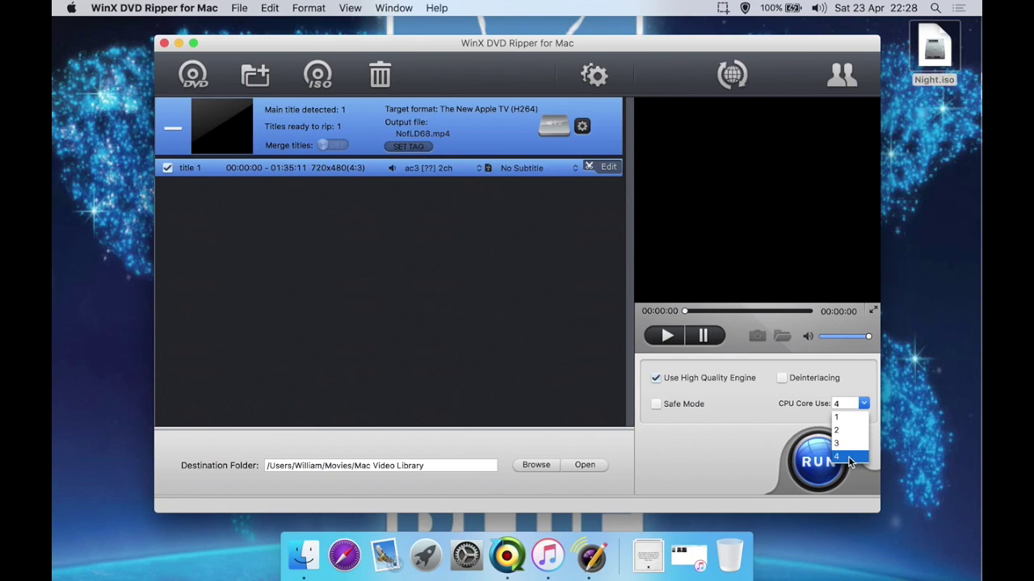
{"action": "left_click", "coordinate": [848, 458]}
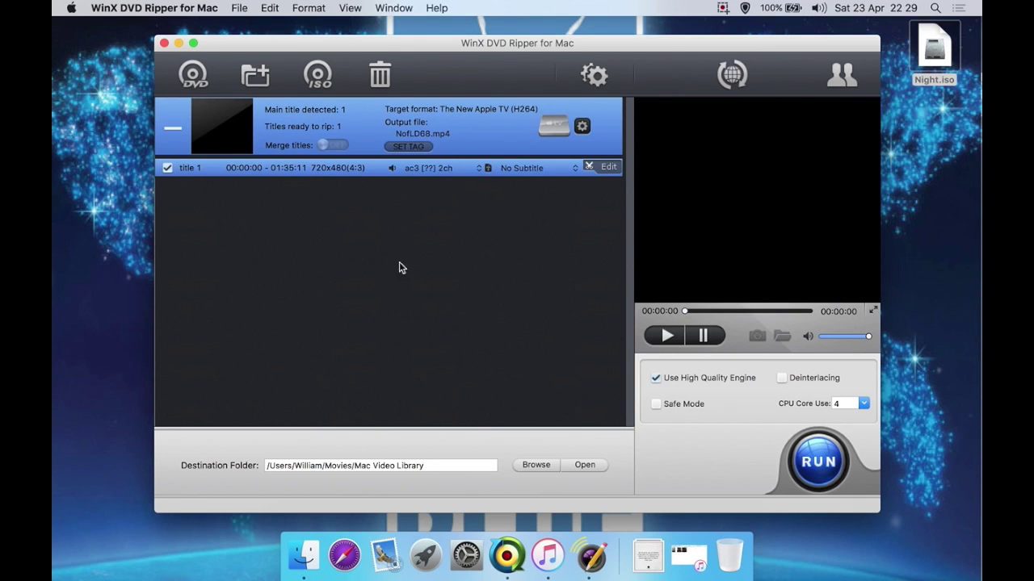
{"action": "left_click", "coordinate": [555, 168]}
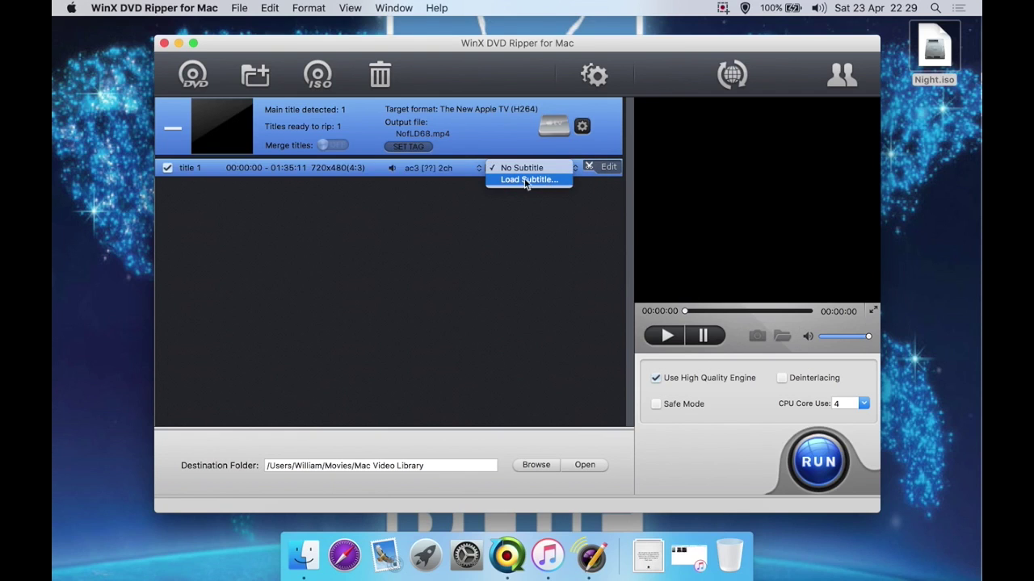
{"action": "left_click", "coordinate": [467, 202]}
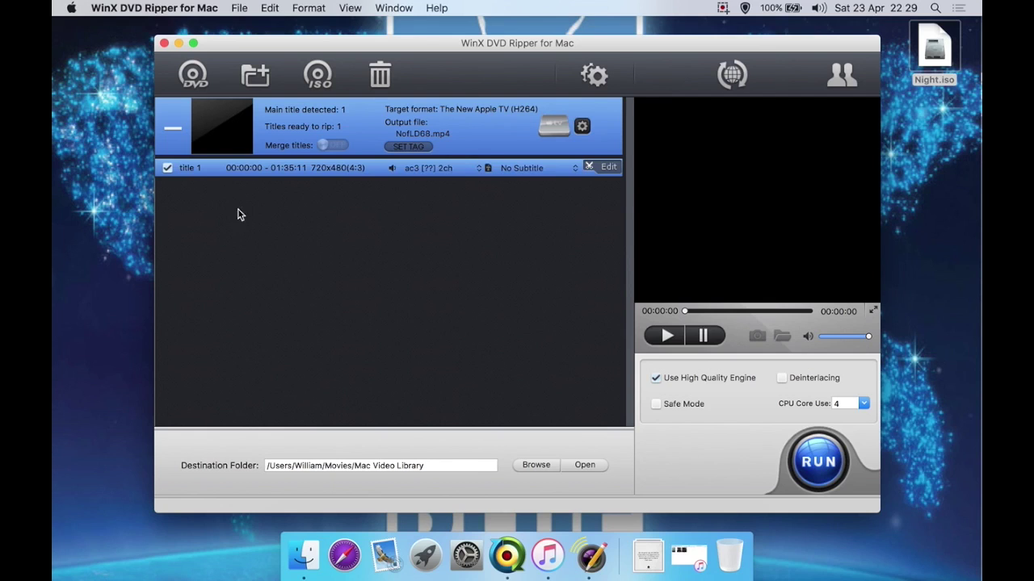
{"action": "left_click", "coordinate": [167, 167]}
Check the language menu and About box, then start ripping title 1 to NofLD68_T1.mp4
{"action": "left_click", "coordinate": [436, 8]}
{"action": "mouse_move", "coordinate": [482, 84]}
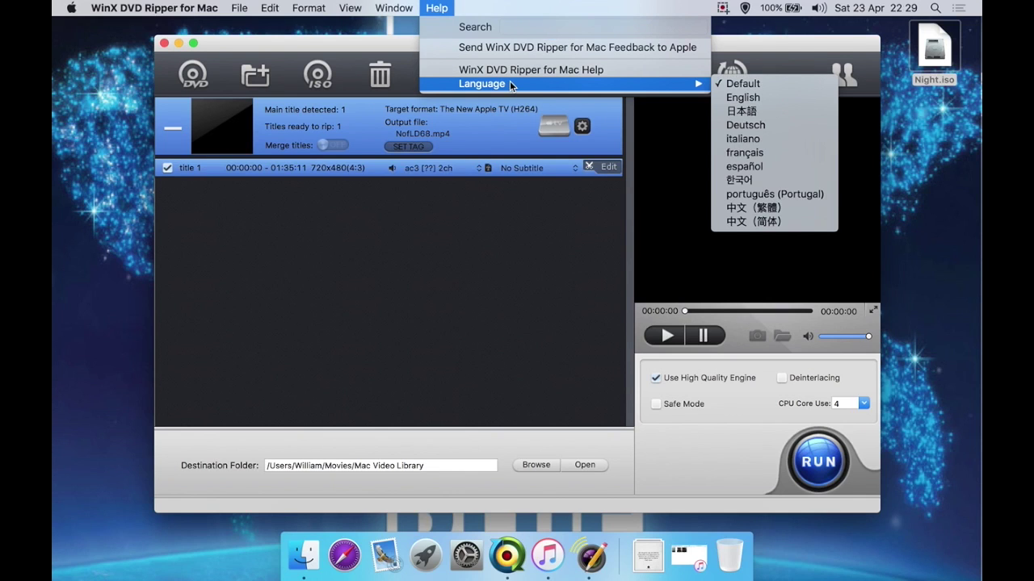
{"action": "left_click", "coordinate": [424, 276]}
{"action": "left_click", "coordinate": [377, 8]}
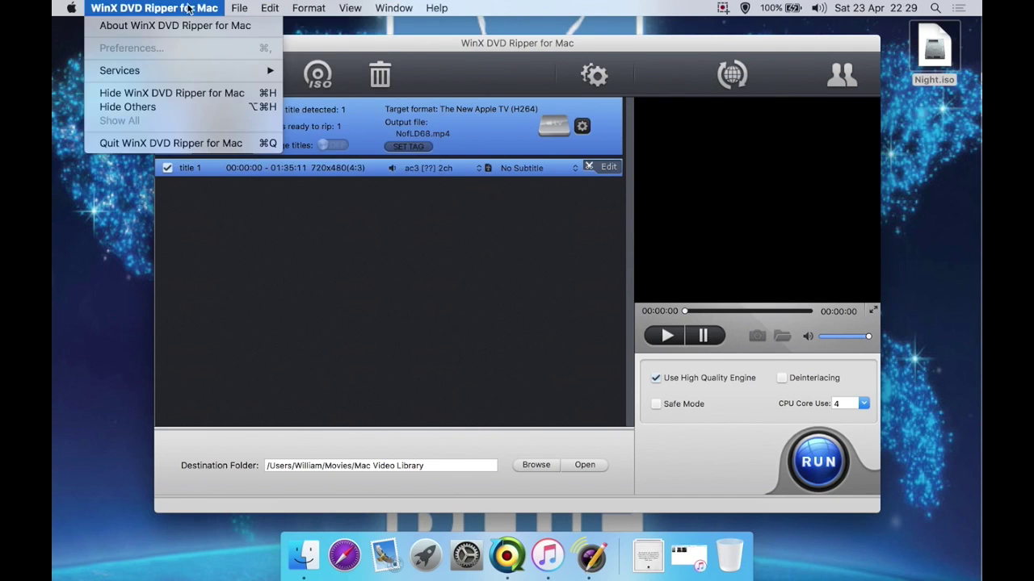
{"action": "left_click", "coordinate": [180, 26]}
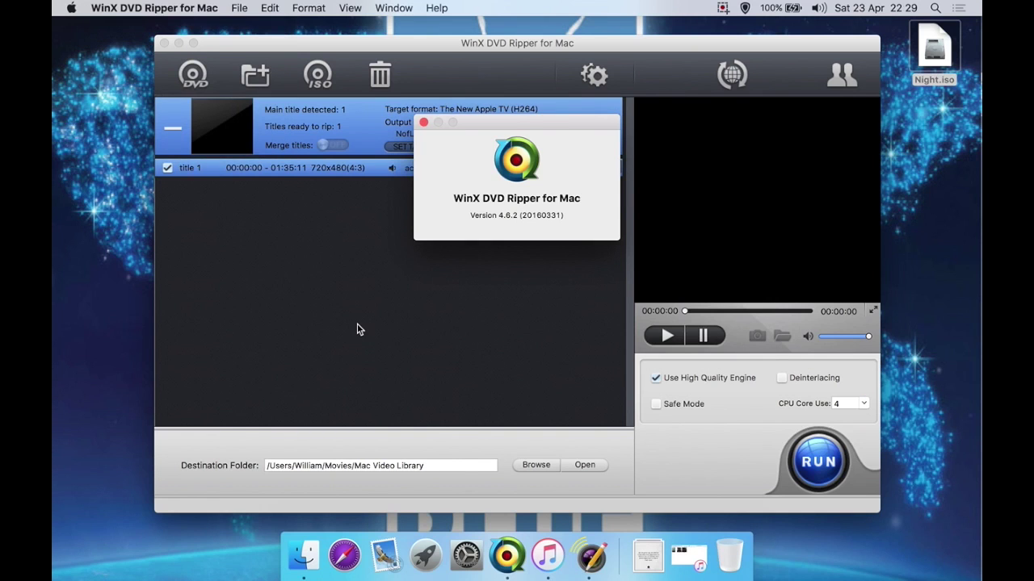
{"action": "left_click", "coordinate": [424, 122]}
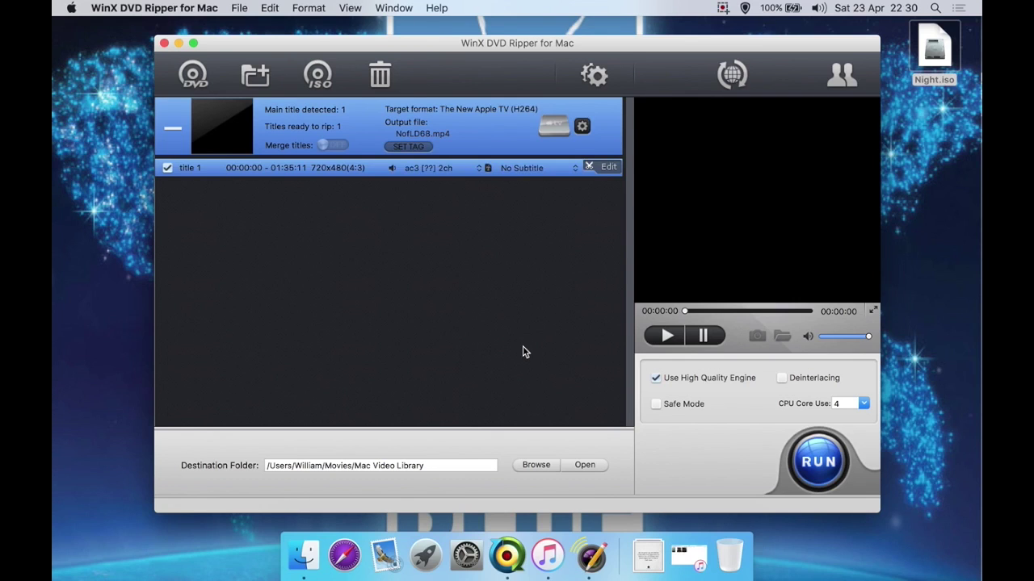
{"action": "left_click", "coordinate": [798, 450]}
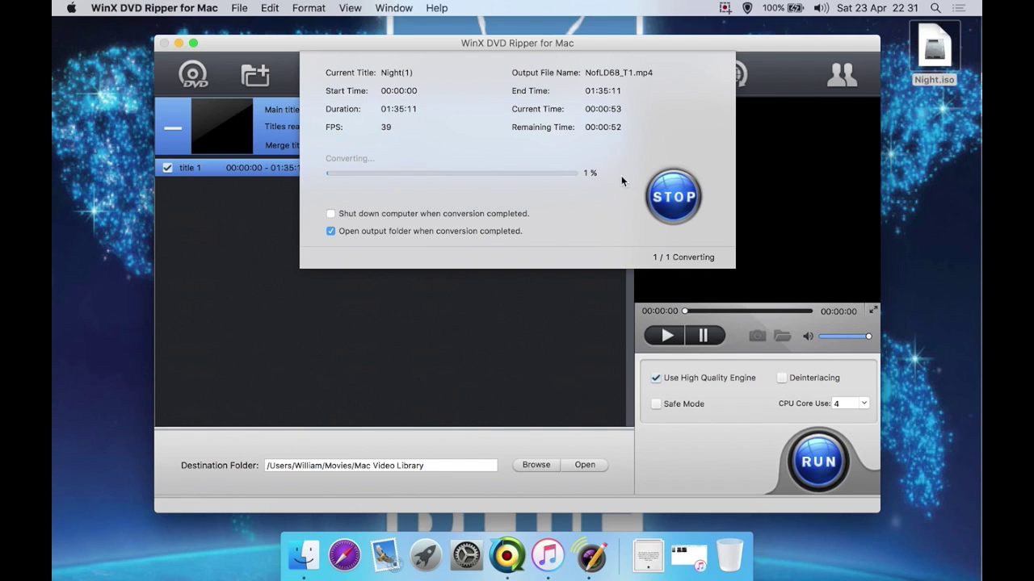
Stop the running conversion of NofLD68_T1.mp4 at 1%
{"action": "left_click", "coordinate": [655, 192]}
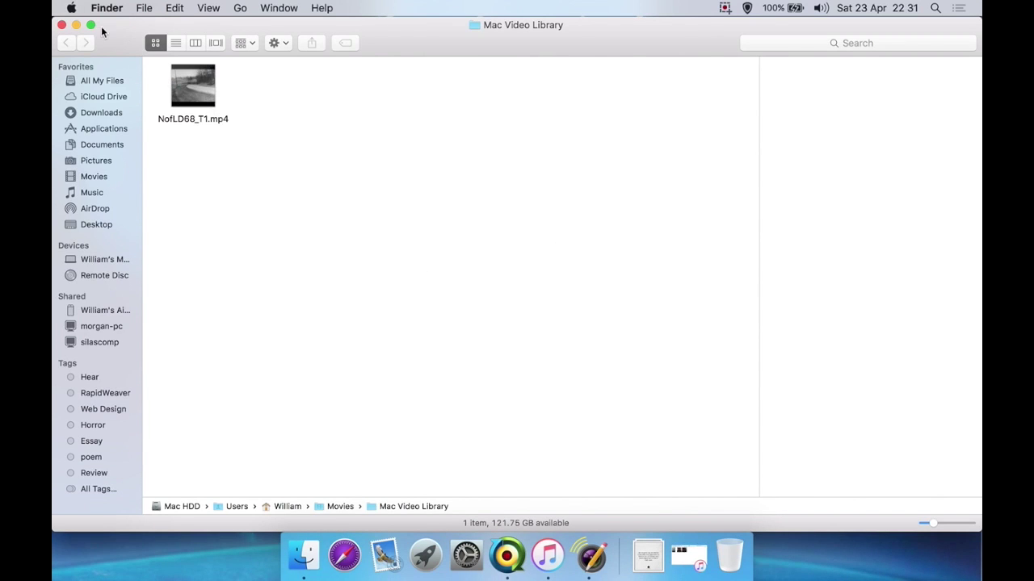
{"action": "left_click", "coordinate": [63, 25]}
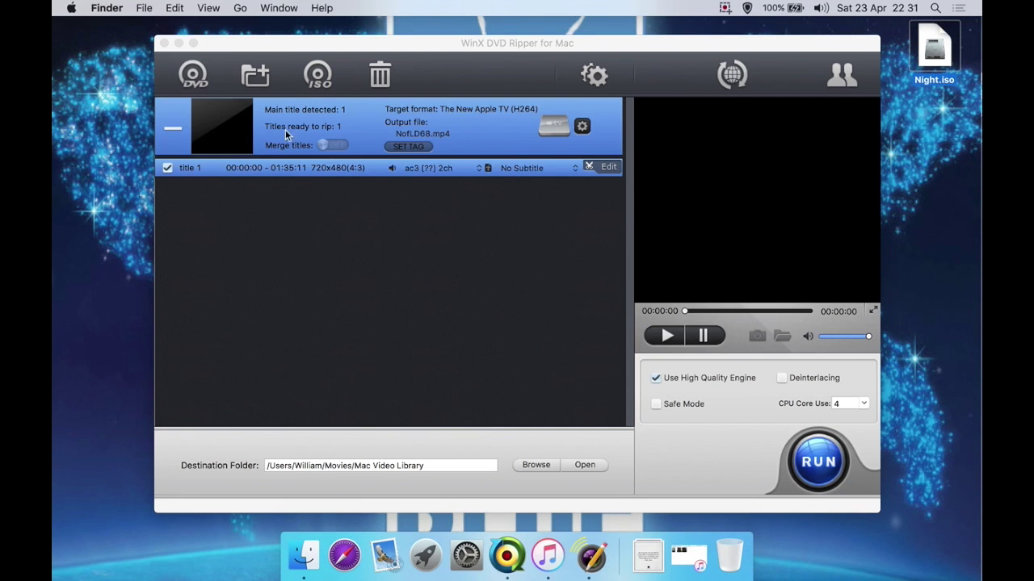